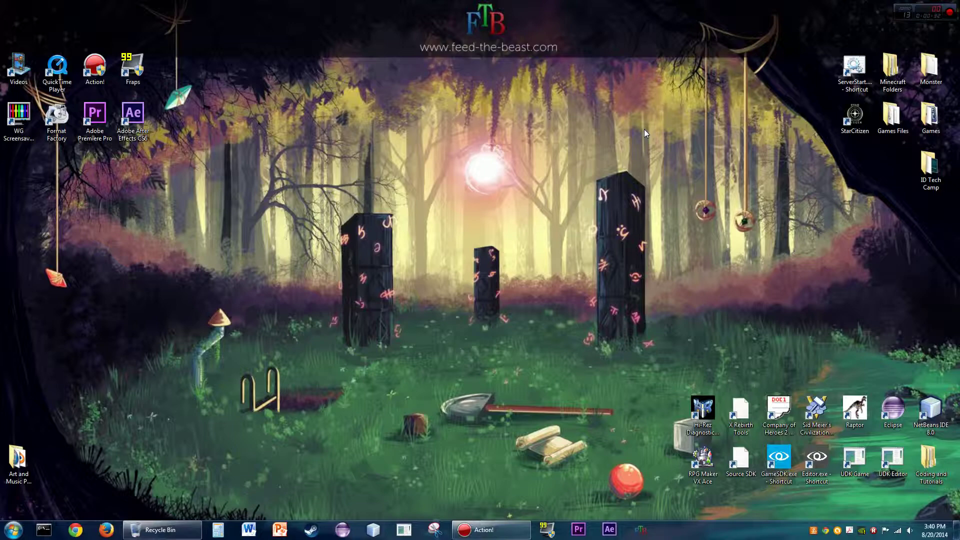
Step: Open the Recycle Bin and lower the System Sounds level slightly in the Volume Mixer
click(160, 530)
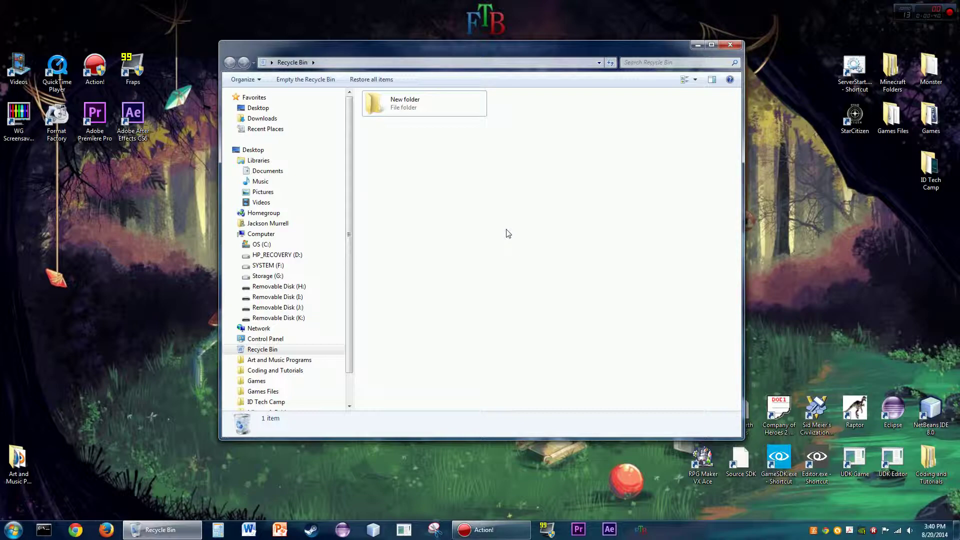
click(898, 533)
click(910, 531)
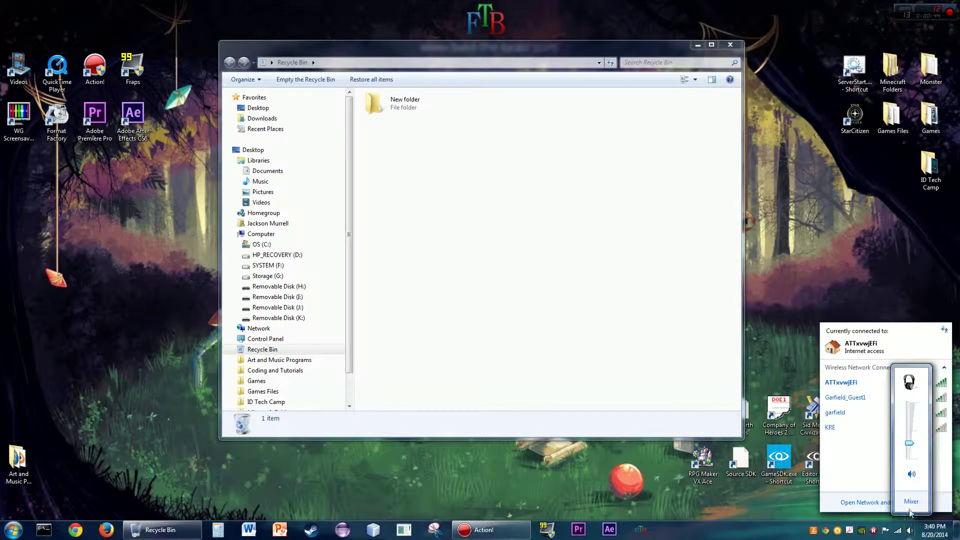
click(910, 502)
drag(806, 460, 806, 468)
Step: Empty the Recycle Bin permanently, and close its window and the Volume Mixer
click(293, 82)
click(518, 307)
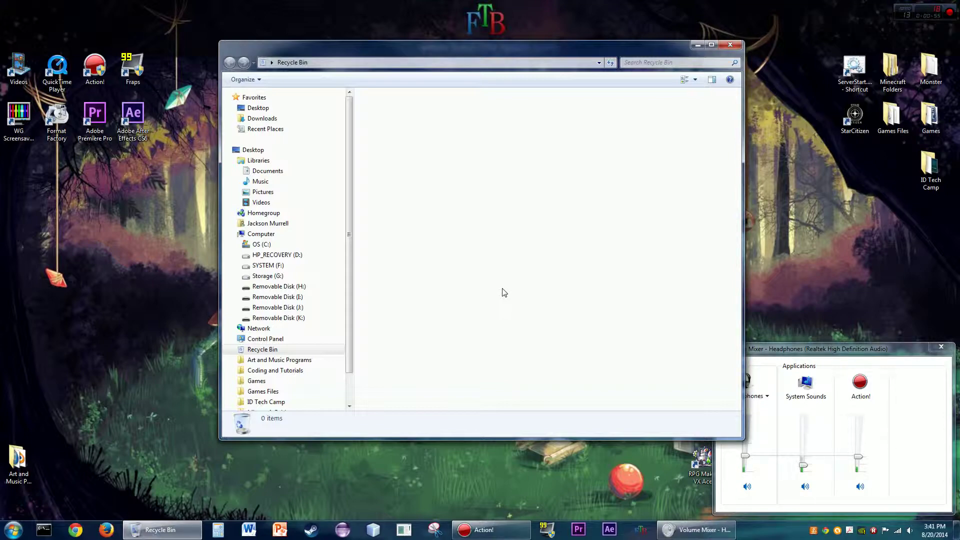
click(729, 45)
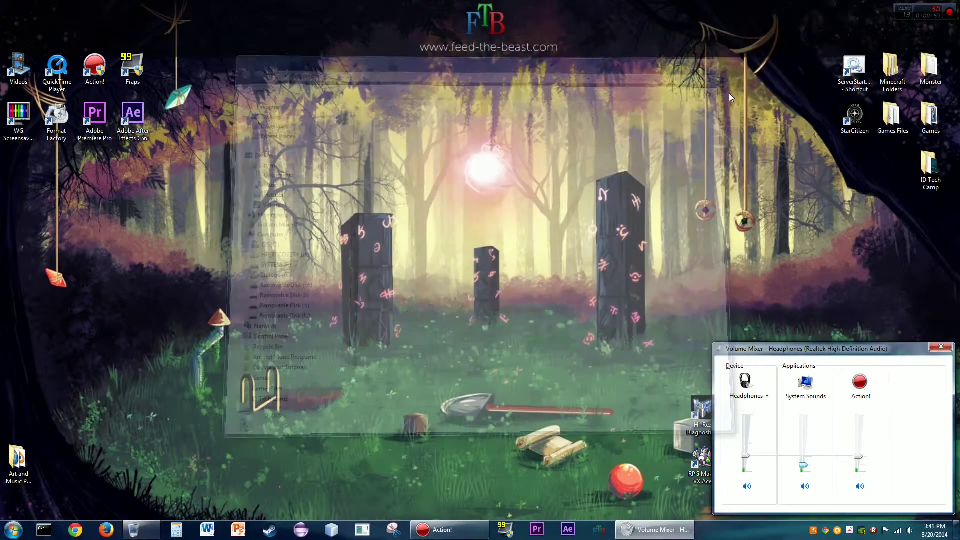
click(941, 347)
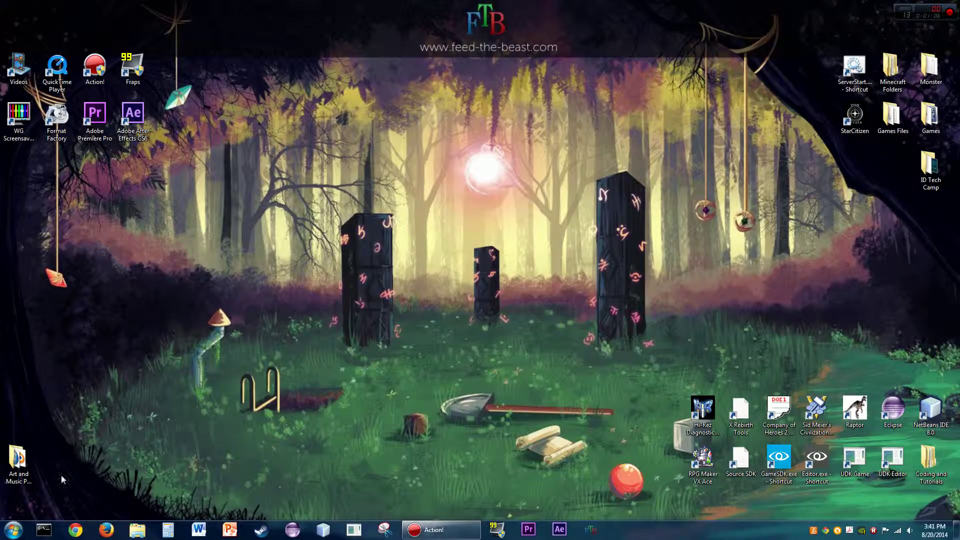
Step: Open the Sound dialog from the Hardware and Sound category of Control Panel and show its system sounds settings
click(14, 530)
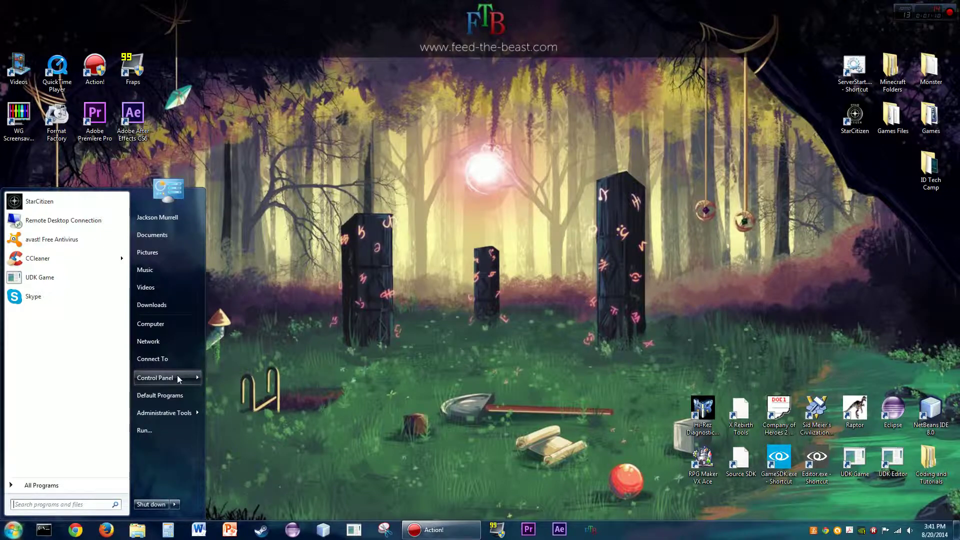
mouse_move(176, 375)
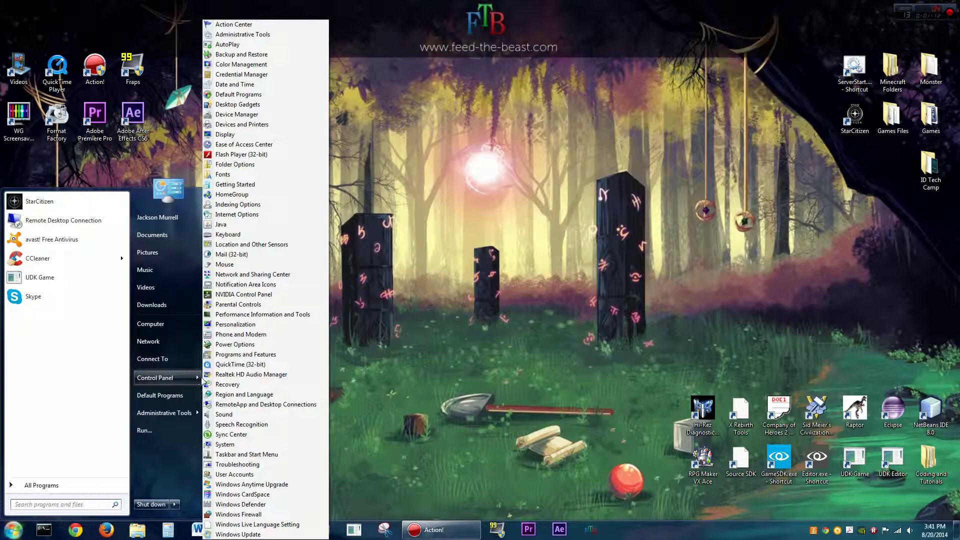
click(225, 324)
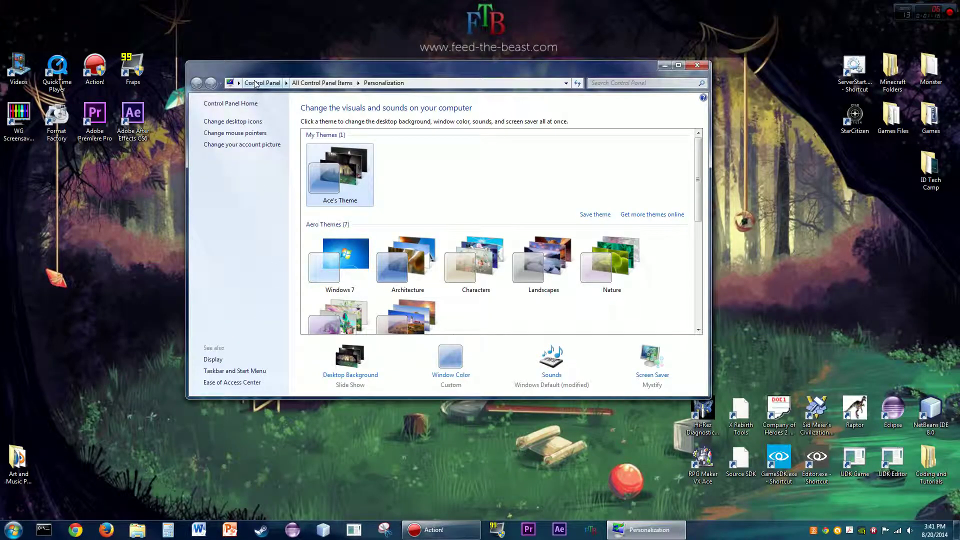
click(255, 83)
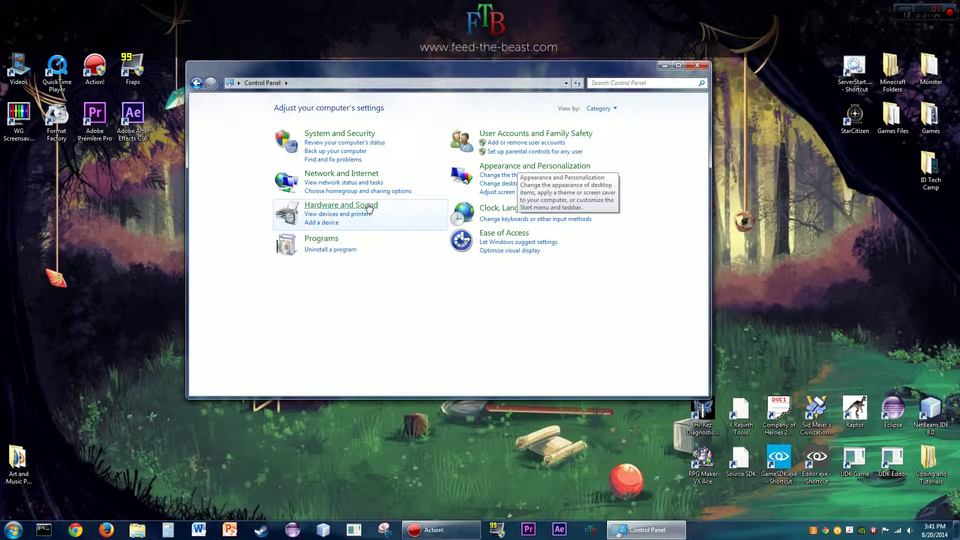
click(354, 206)
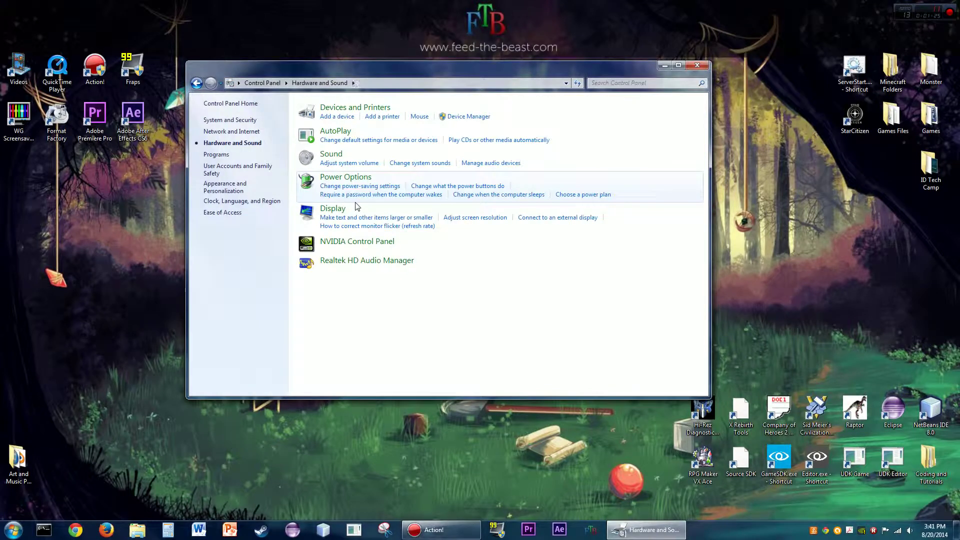
click(332, 156)
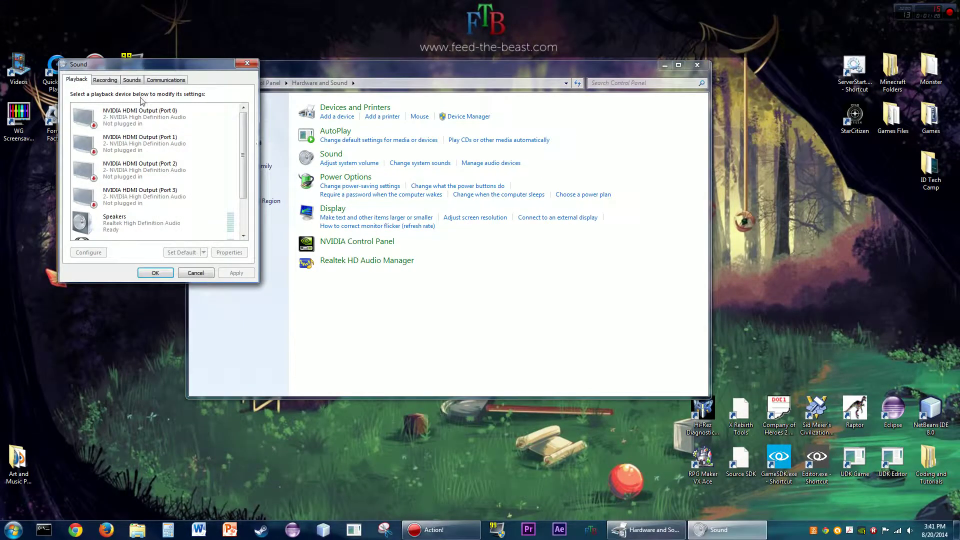
click(132, 80)
Step: Show the Personalization page under Appearance and Personalization in Control Panel, and return to the Sound dialog
click(197, 83)
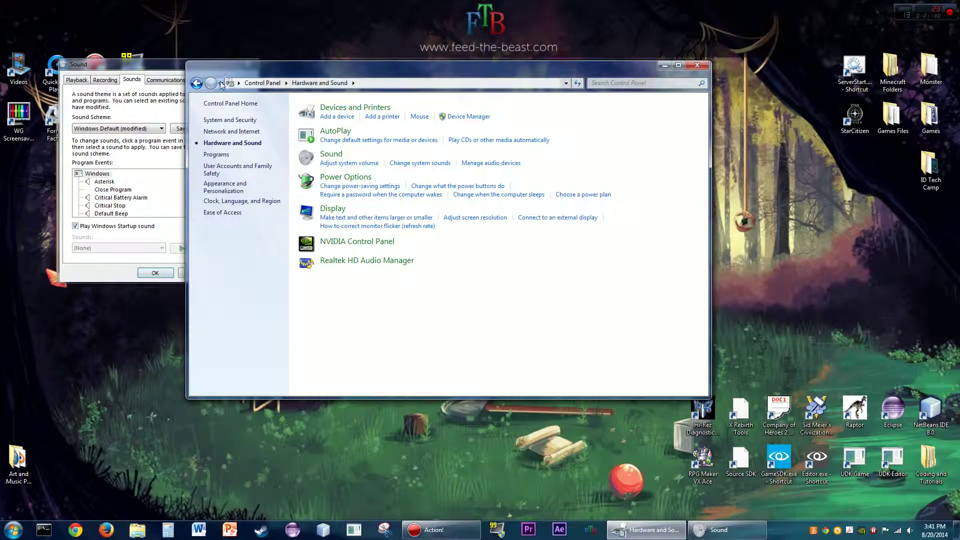
click(573, 166)
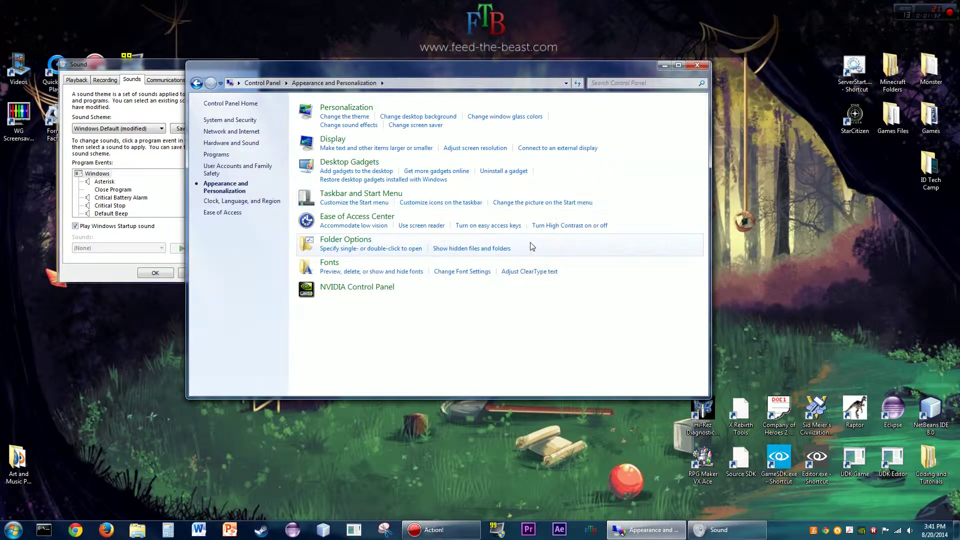
click(340, 117)
click(180, 114)
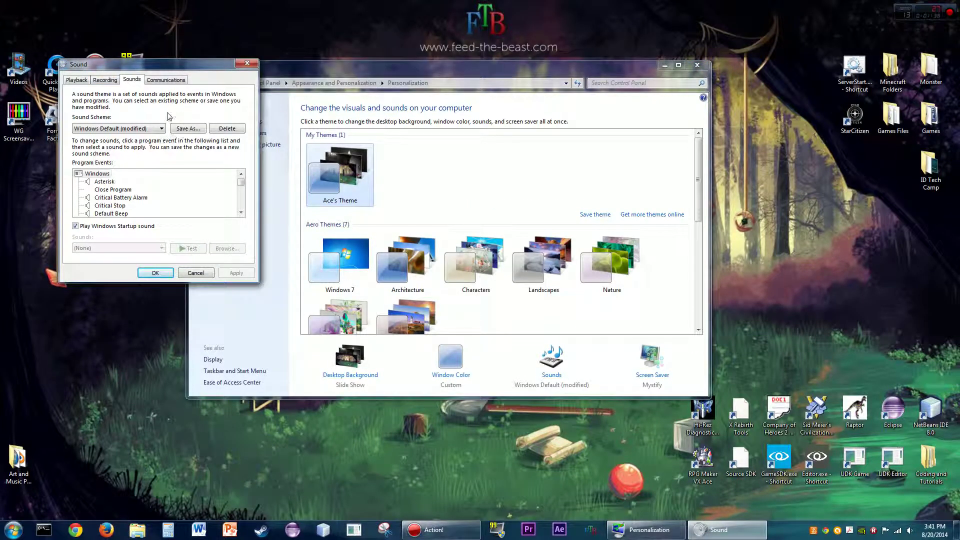
Step: Show the speaker icon's sound options, close Control Panel, and move the Sound dialog to the middle of the desktop
right_click(909, 531)
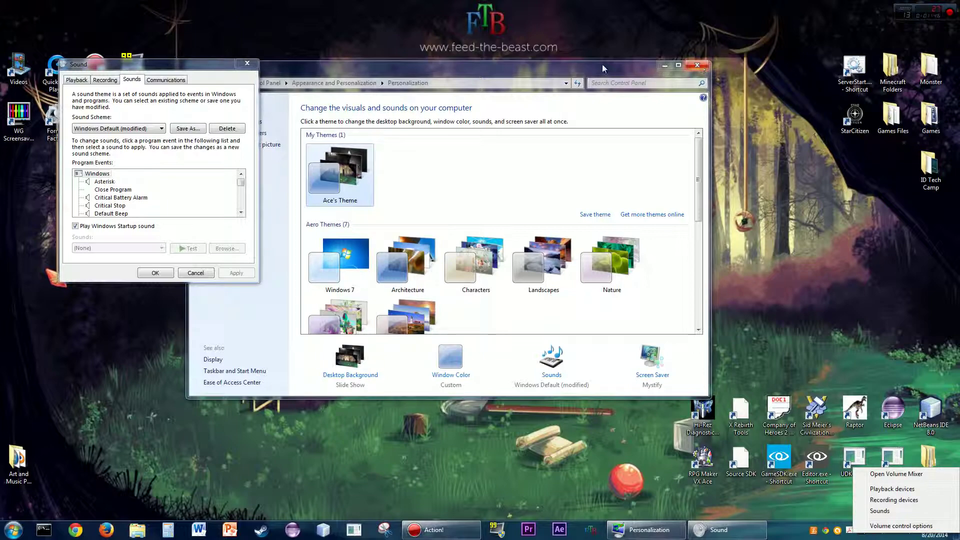
click(564, 73)
click(698, 65)
drag(161, 65, 474, 89)
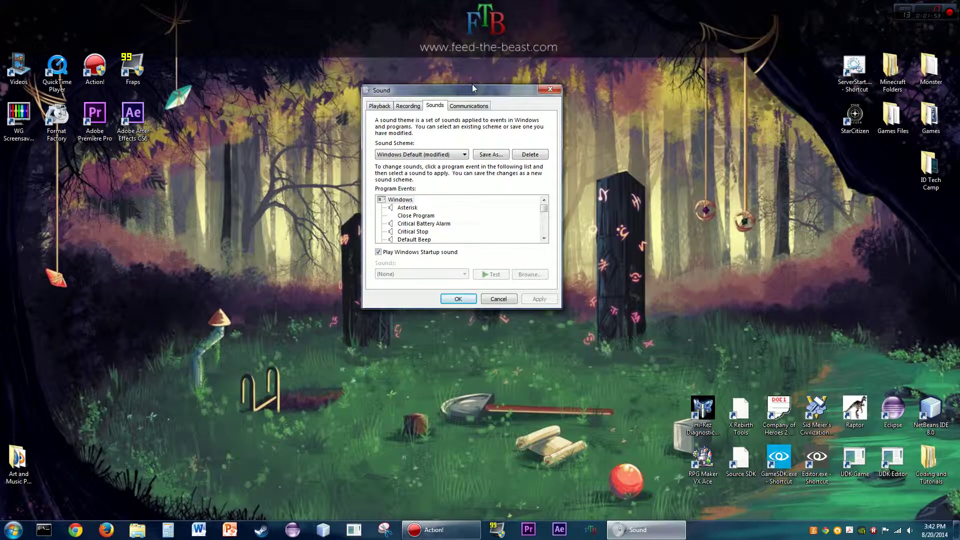
Step: Look through the available sound schemes and the list of program events without changing them
click(440, 154)
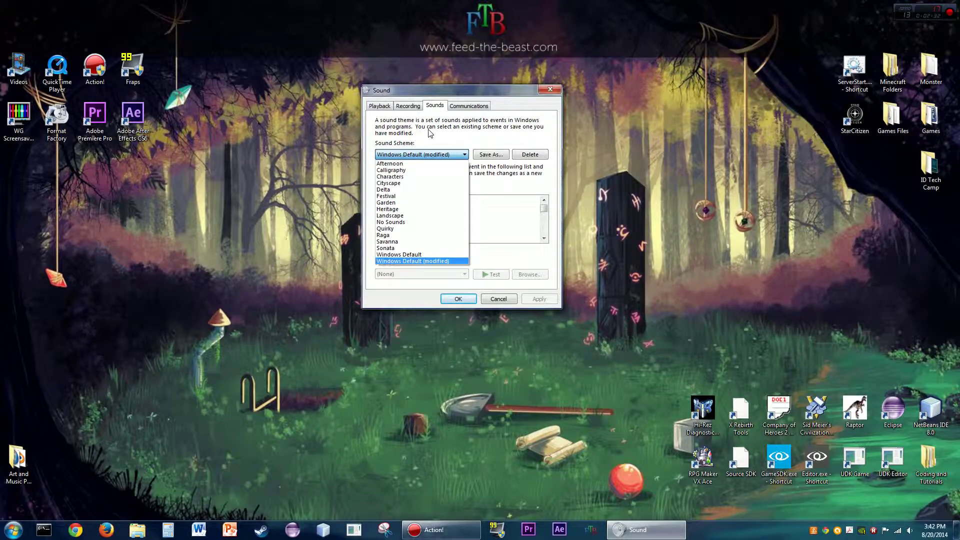
click(527, 185)
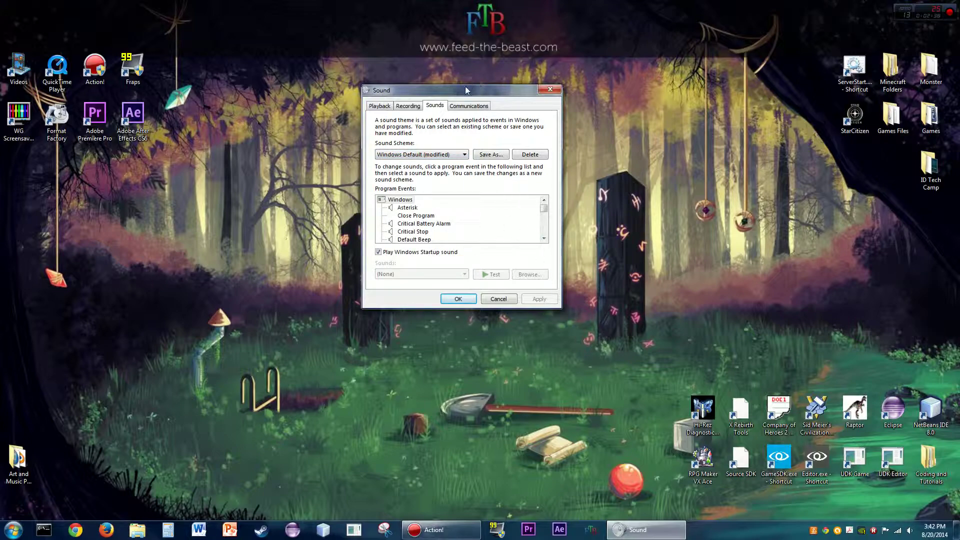
drag(466, 90, 470, 78)
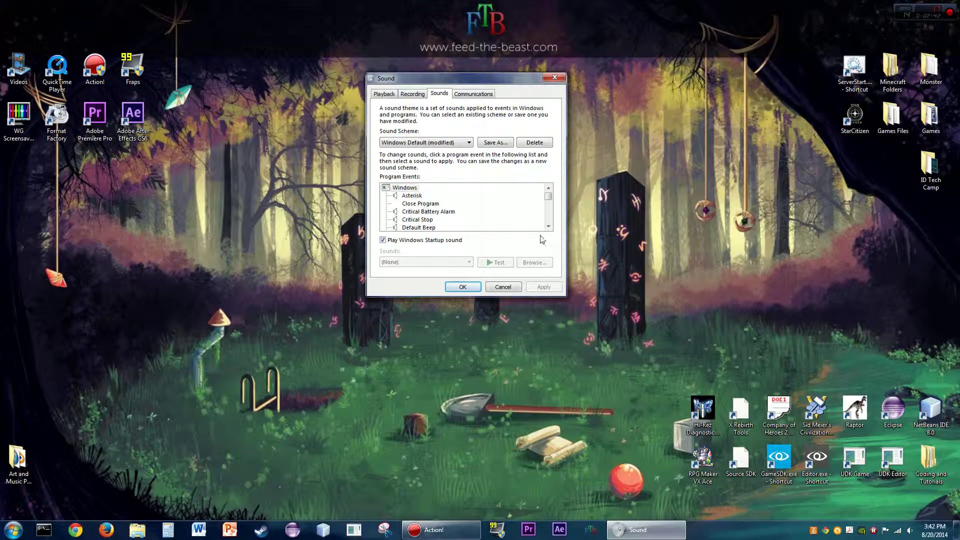
drag(549, 199, 529, 195)
Step: Select the Asterisk event, test its assigned sound, and look through the built-in sounds available for it
click(412, 195)
click(498, 265)
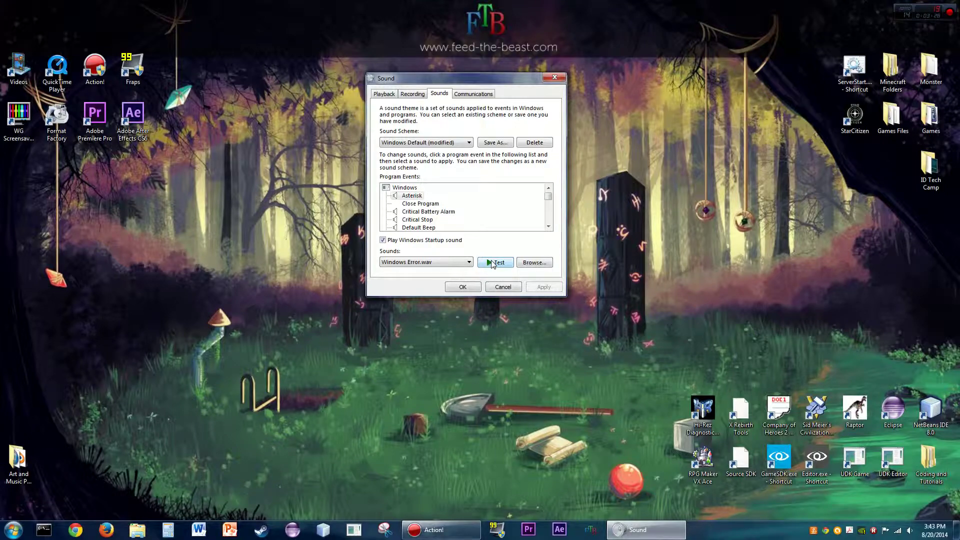
click(426, 263)
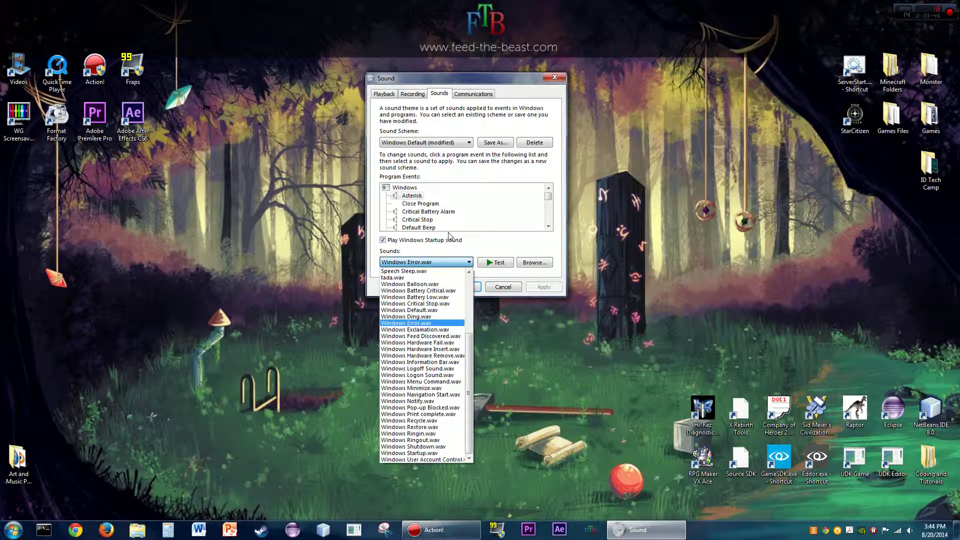
drag(472, 361, 463, 295)
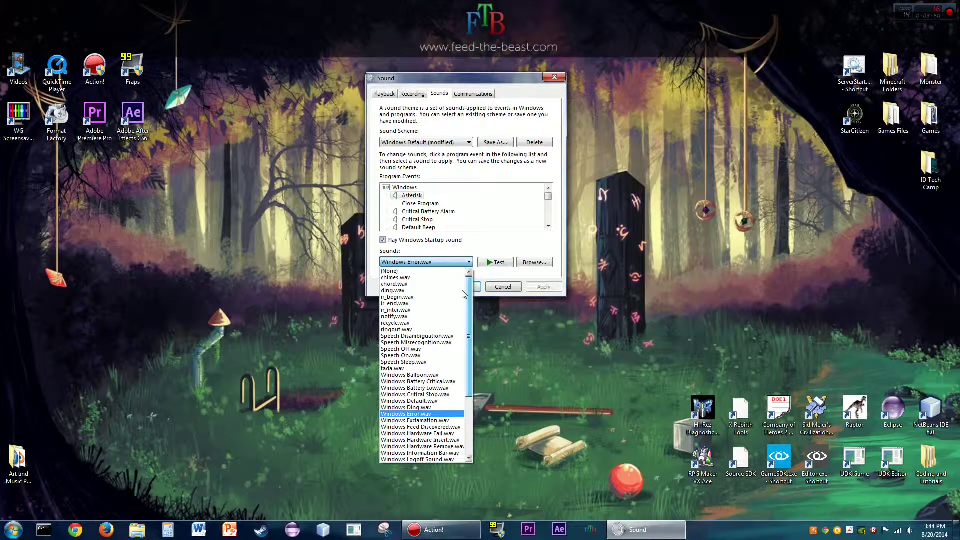
drag(470, 303, 474, 391)
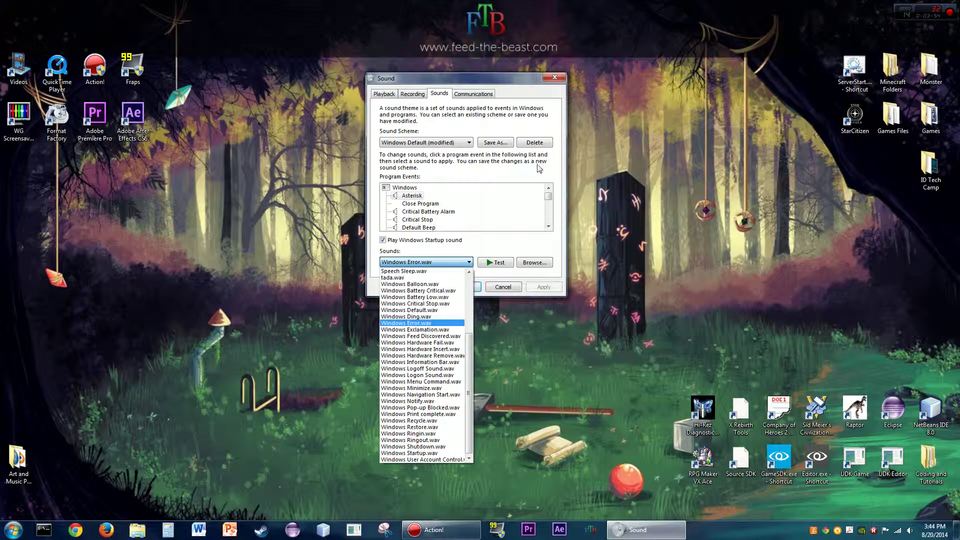
click(529, 251)
Step: Browse for a new Asterisk sound, enlarge the file dialog, and go to the Sound Effects folder in the Music library
click(535, 263)
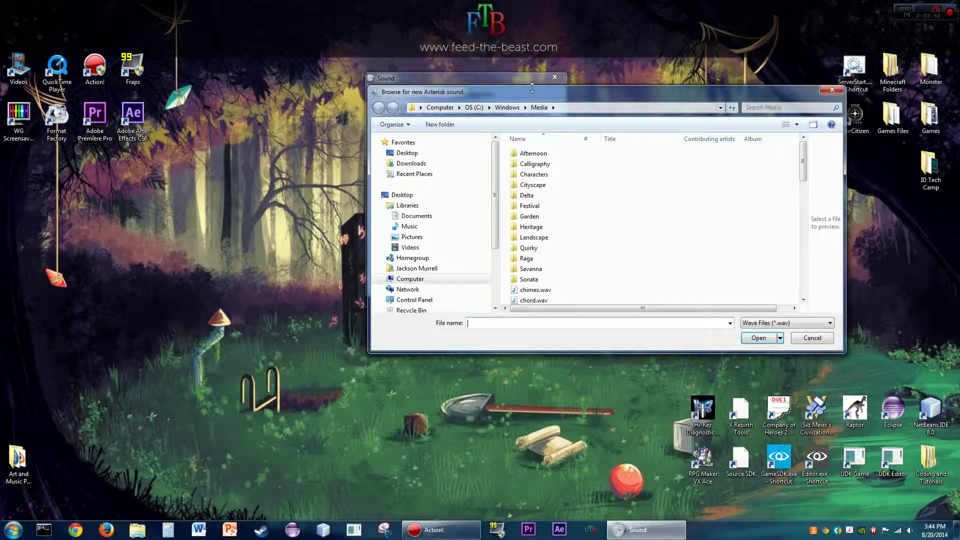
drag(369, 352, 264, 451)
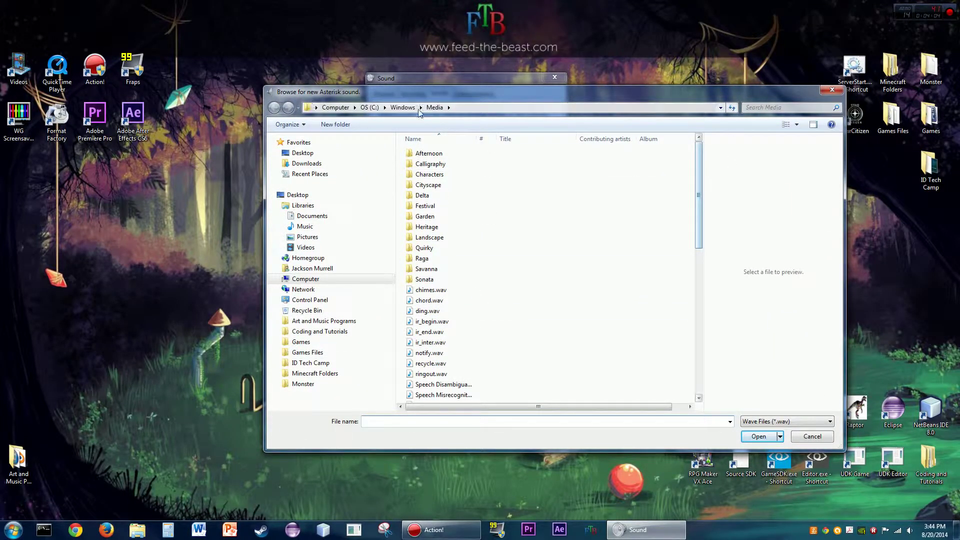
drag(699, 169, 645, 156)
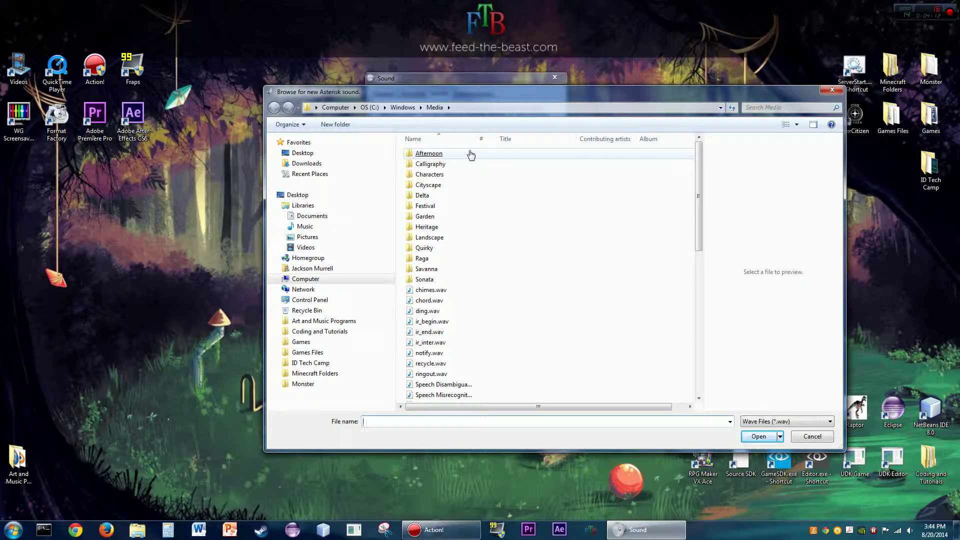
click(324, 235)
click(302, 226)
double_click(465, 285)
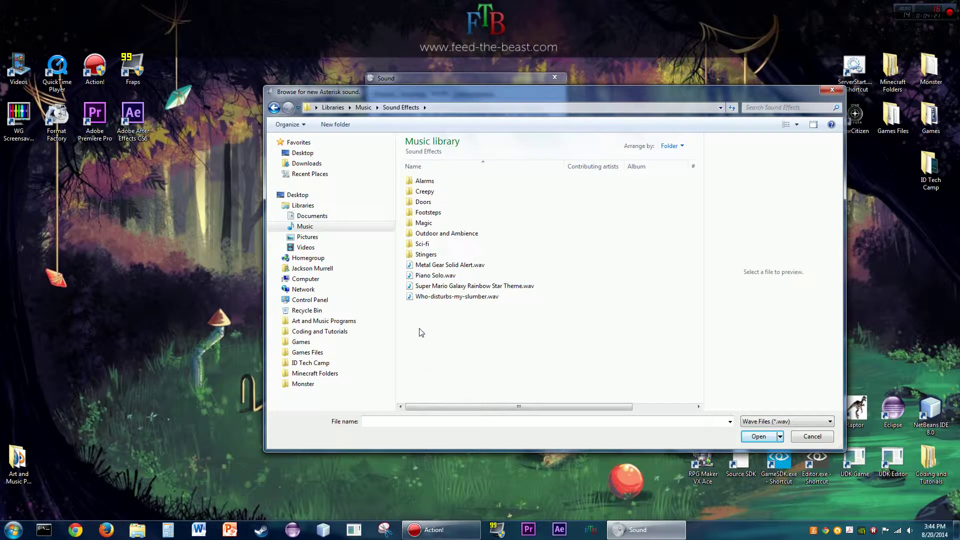
Step: Examine the sound files in the Alarms and Creepy folders and return to the Sound Effects folder
double_click(425, 181)
click(274, 107)
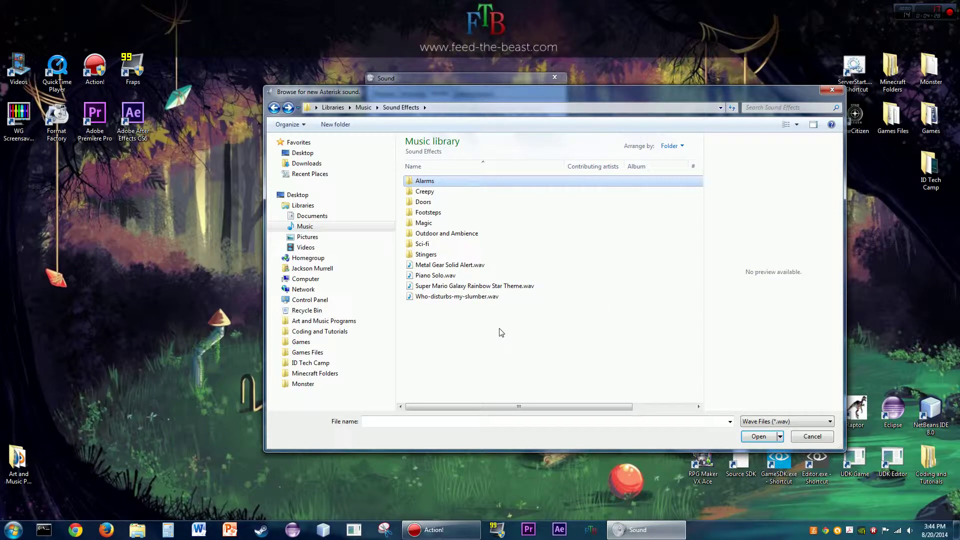
double_click(425, 182)
click(274, 108)
double_click(433, 193)
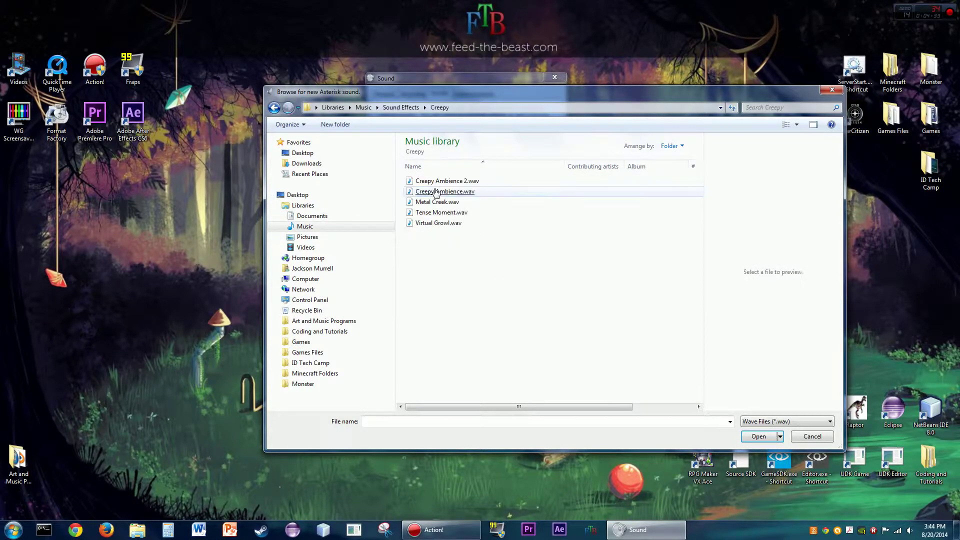
click(274, 107)
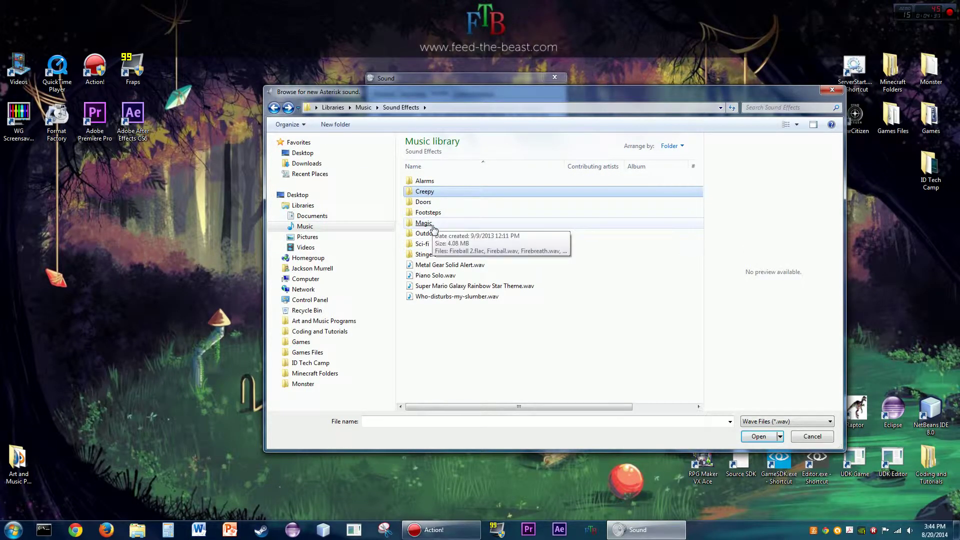
Step: Assign Creaking Door Spooky.wav from the Doors folder to the Asterisk event and test it
double_click(425, 202)
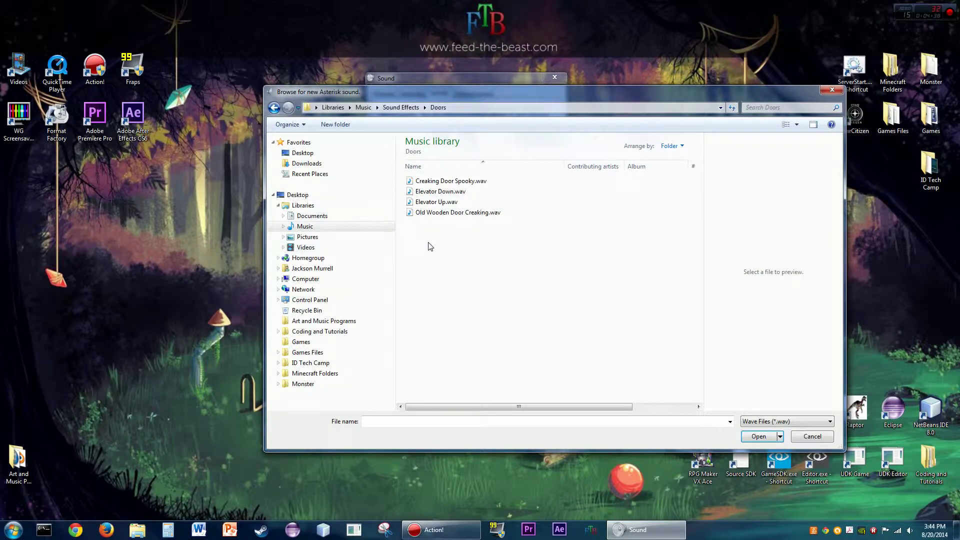
double_click(450, 181)
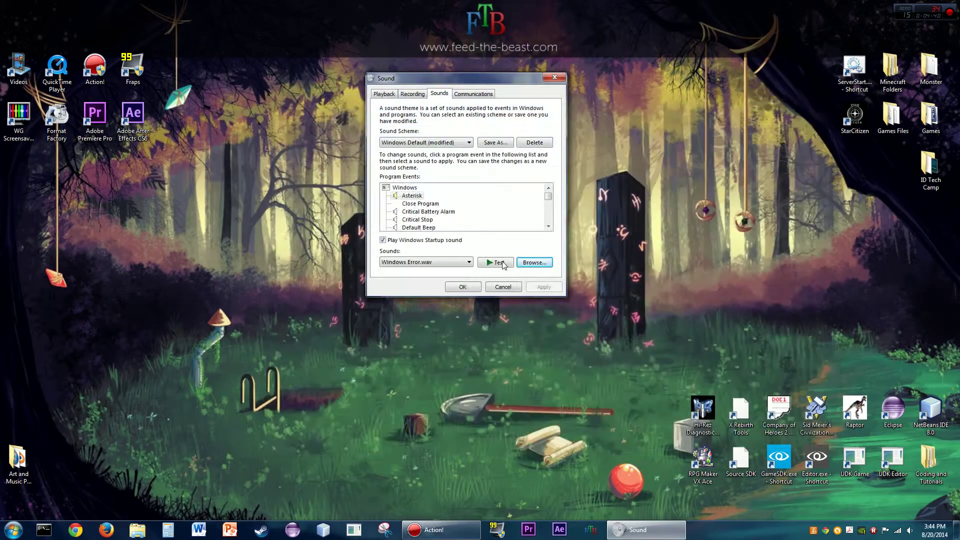
click(483, 265)
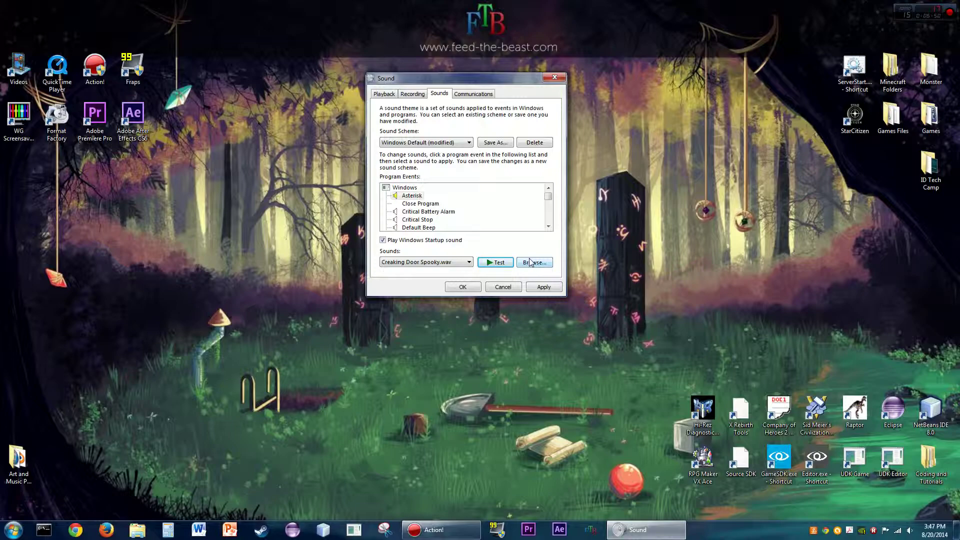
Step: Open a Windows Explorer window at Libraries and keep it displayed over the Sound dialog
click(137, 529)
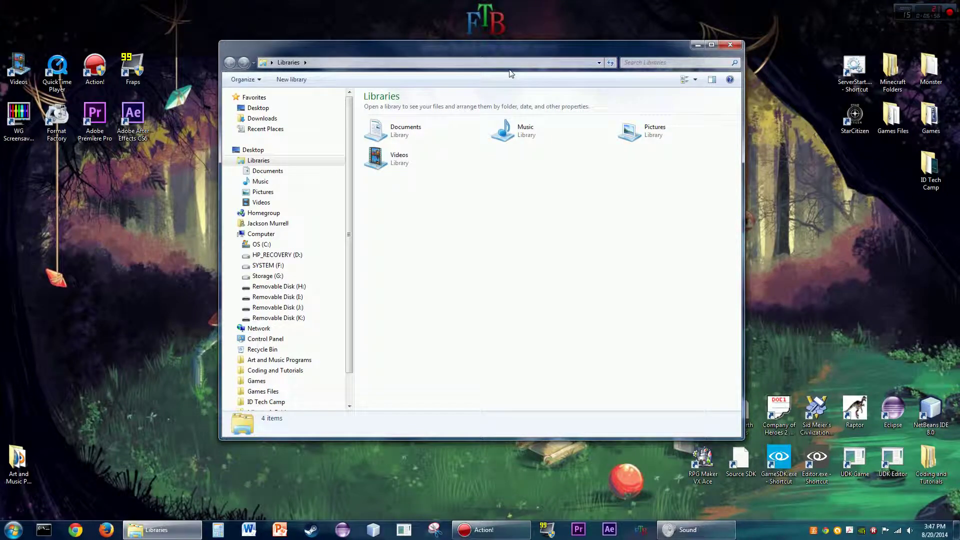
click(697, 45)
click(162, 530)
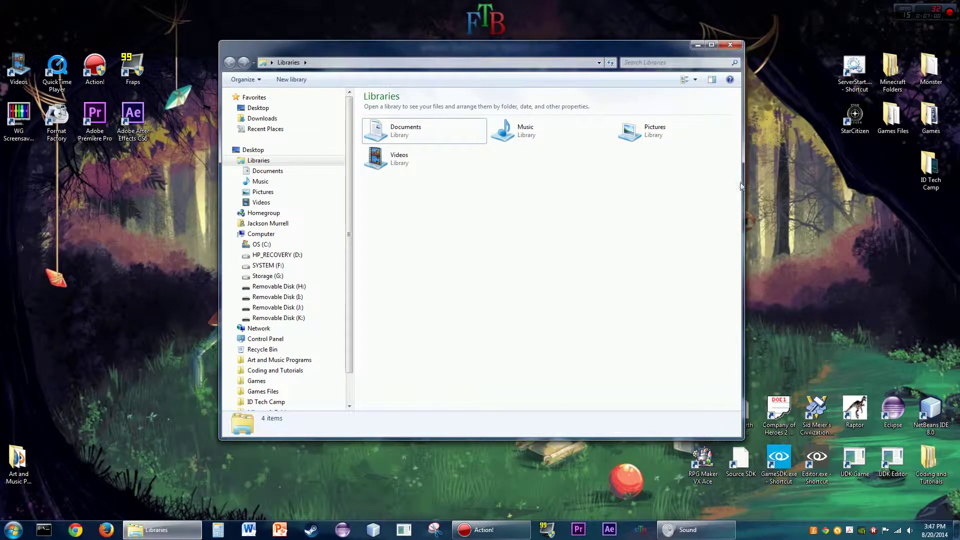
Step: Maximize, restore and minimize the Libraries window to hear its window sounds, and close it
click(713, 46)
click(919, 4)
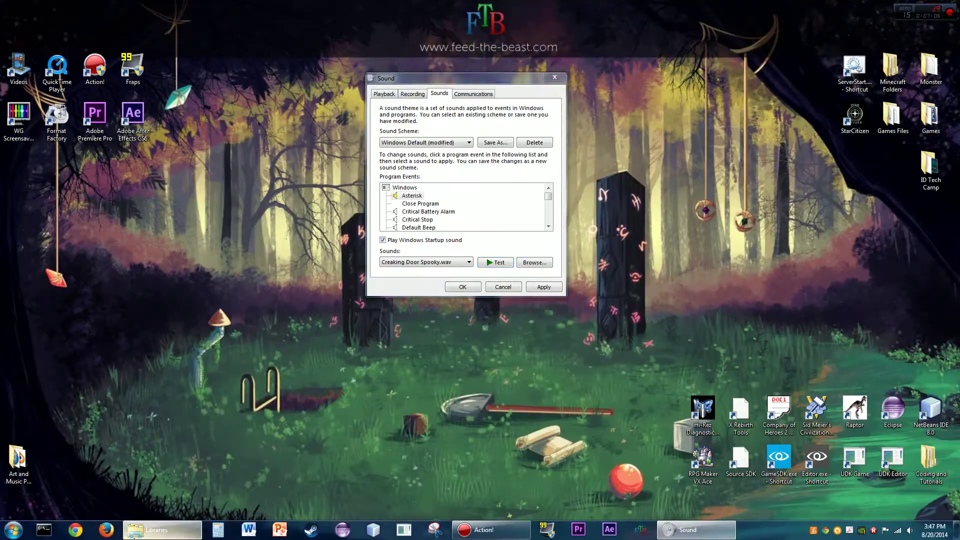
click(162, 529)
click(933, 4)
click(712, 46)
click(928, 4)
click(700, 46)
click(162, 530)
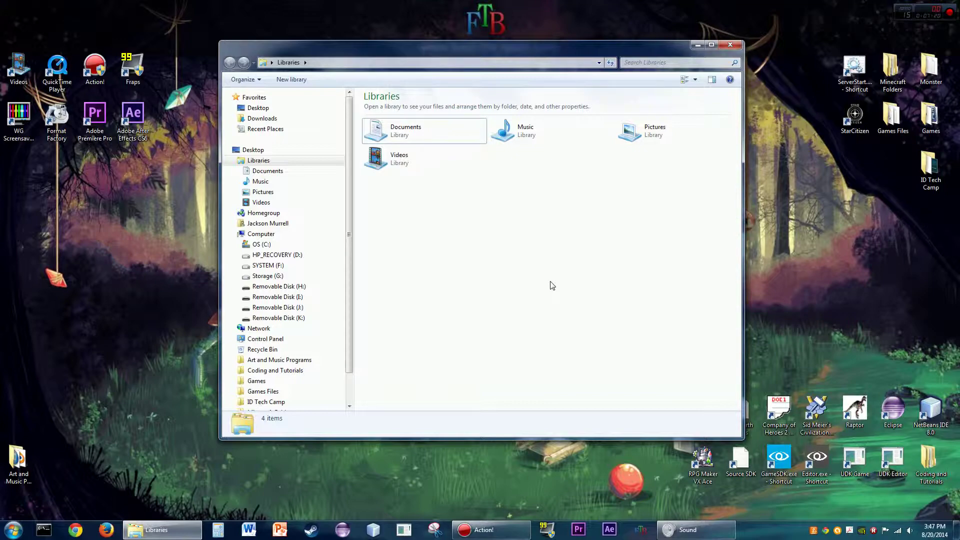
click(731, 44)
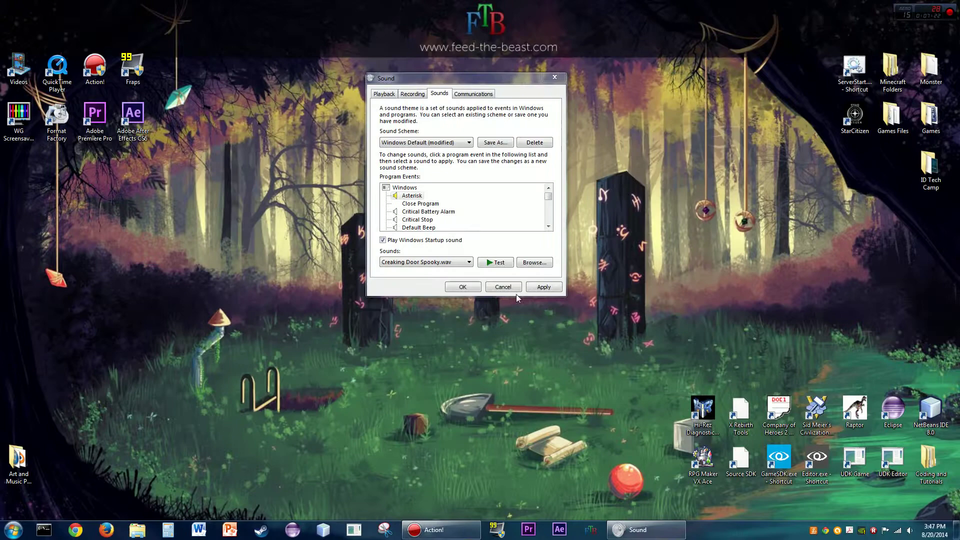
Step: Set the Asterisk event's sound to (None) and look at the other available sounds
click(424, 263)
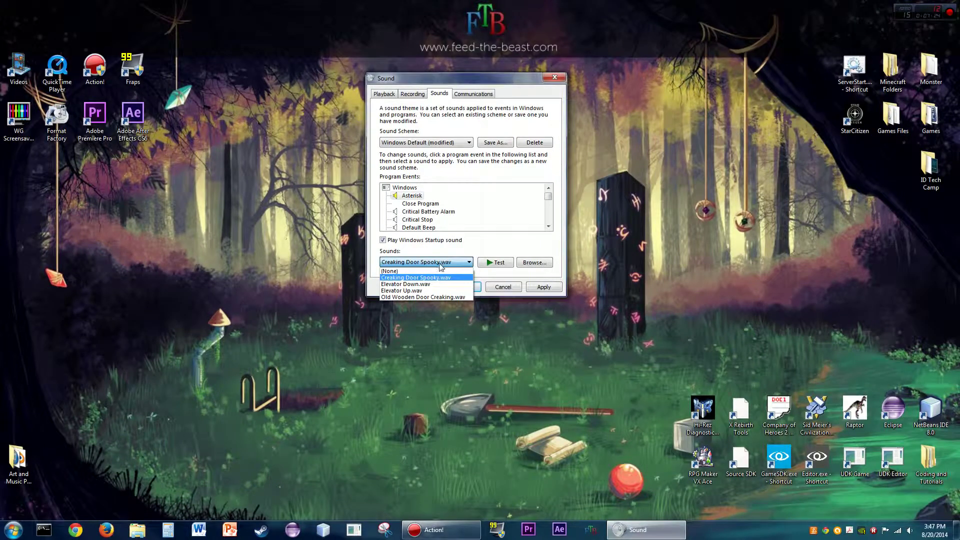
click(438, 271)
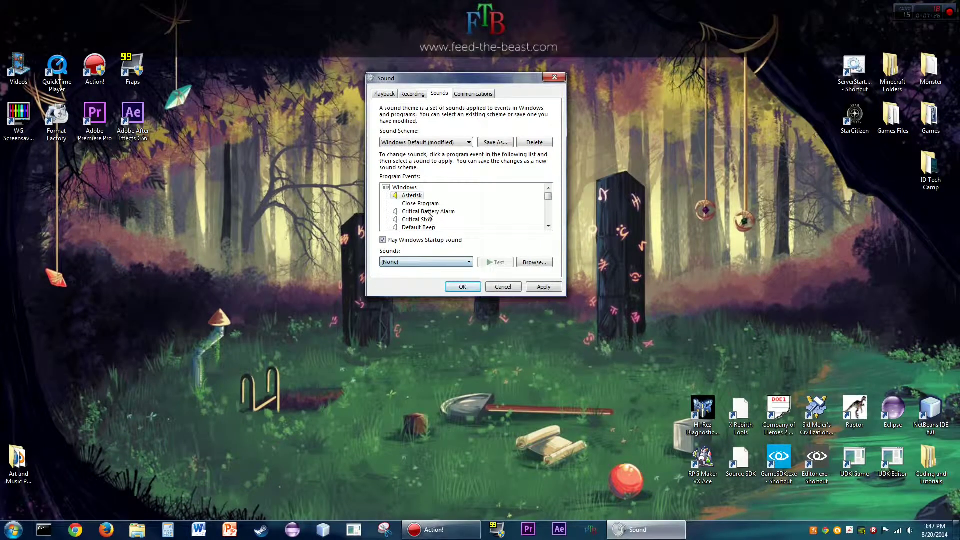
click(431, 262)
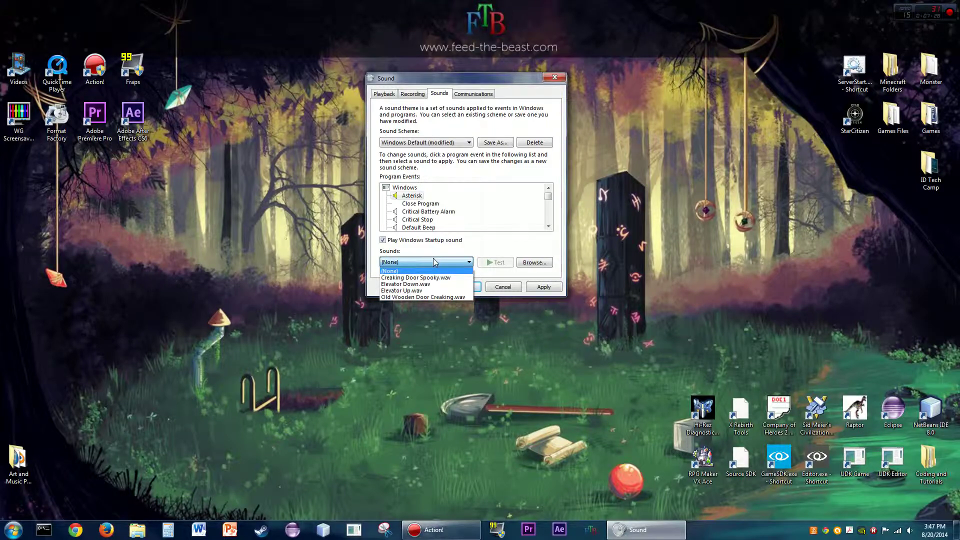
click(488, 249)
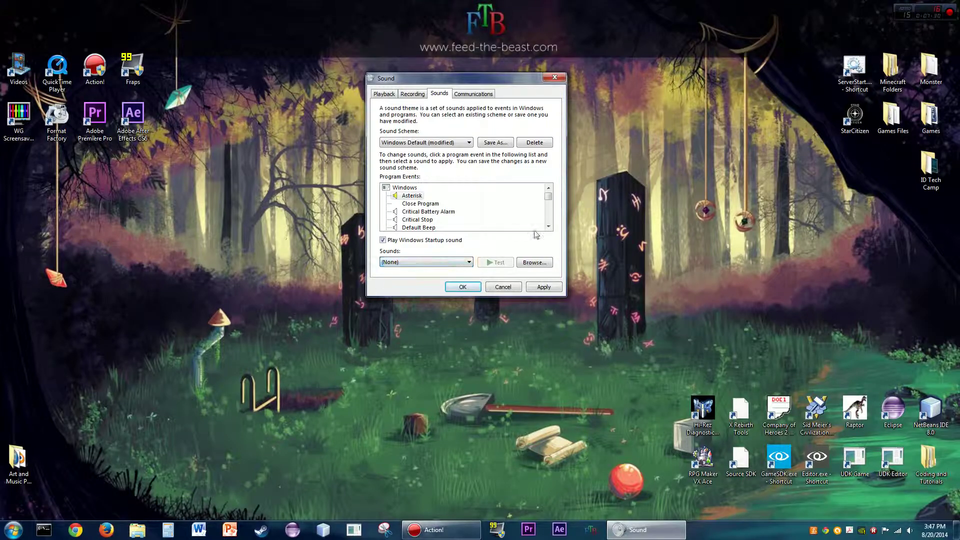
Step: Close the Sound dialog without applying the pending sound changes and reopen the system sound settings
click(554, 77)
right_click(909, 530)
click(890, 503)
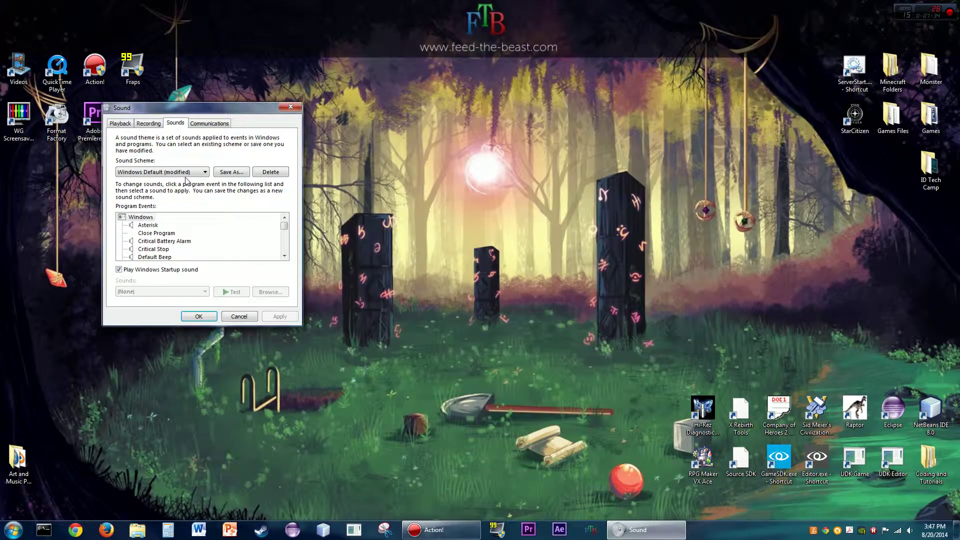
Step: Examine the sounds available for the Asterisk and Maximize events
click(521, 195)
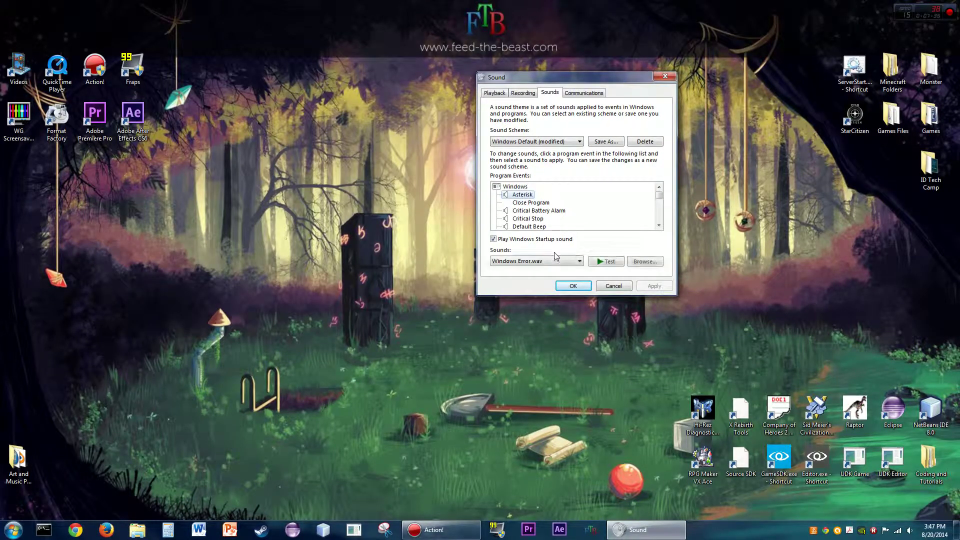
click(554, 262)
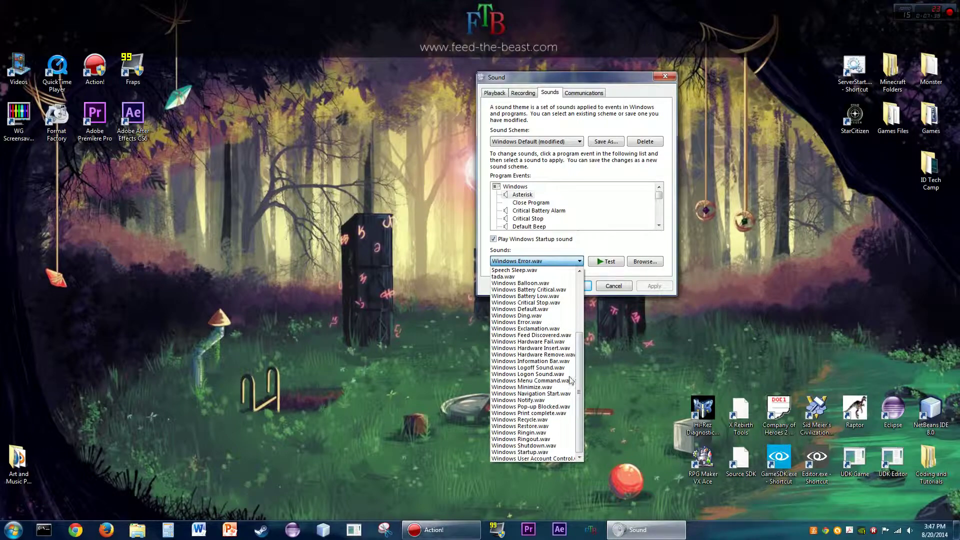
click(628, 235)
scroll(655, 200, down, 3)
click(524, 220)
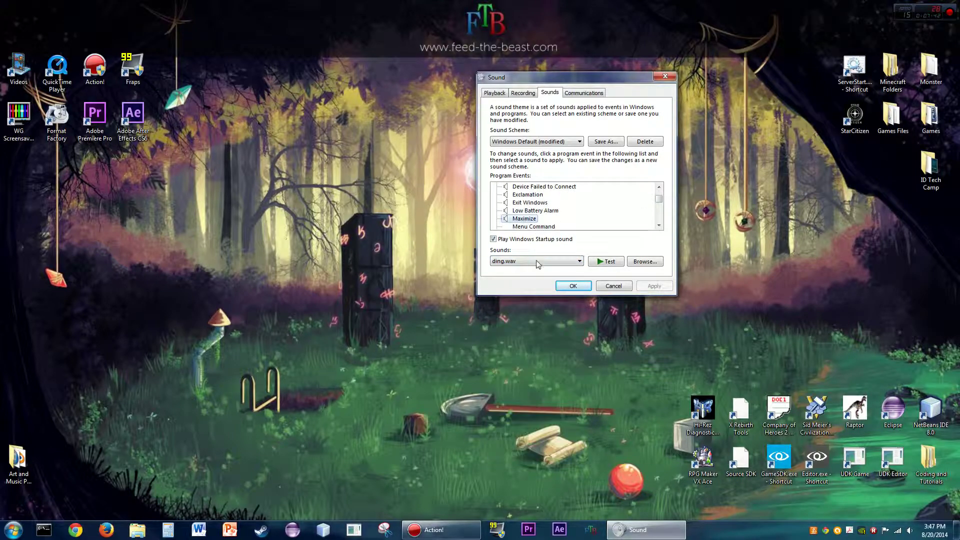
click(540, 261)
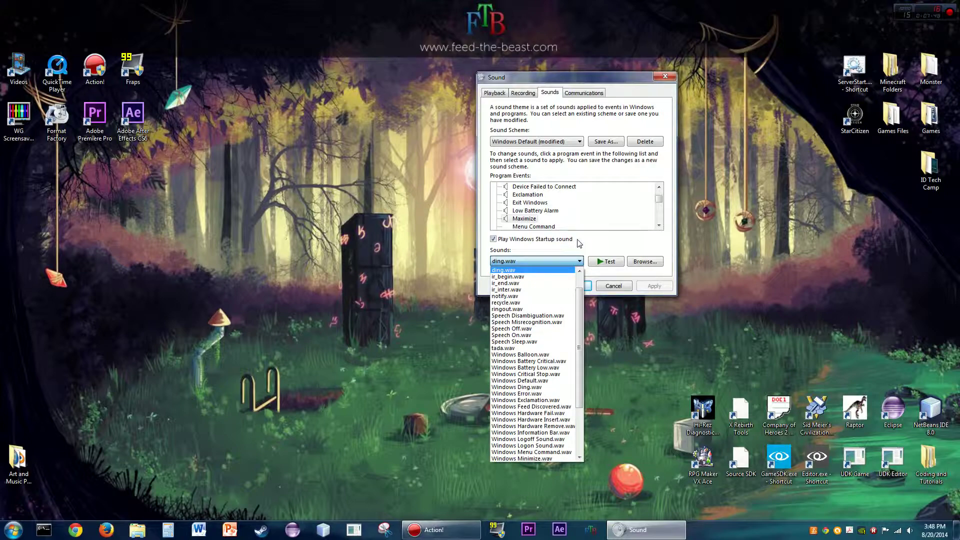
click(625, 247)
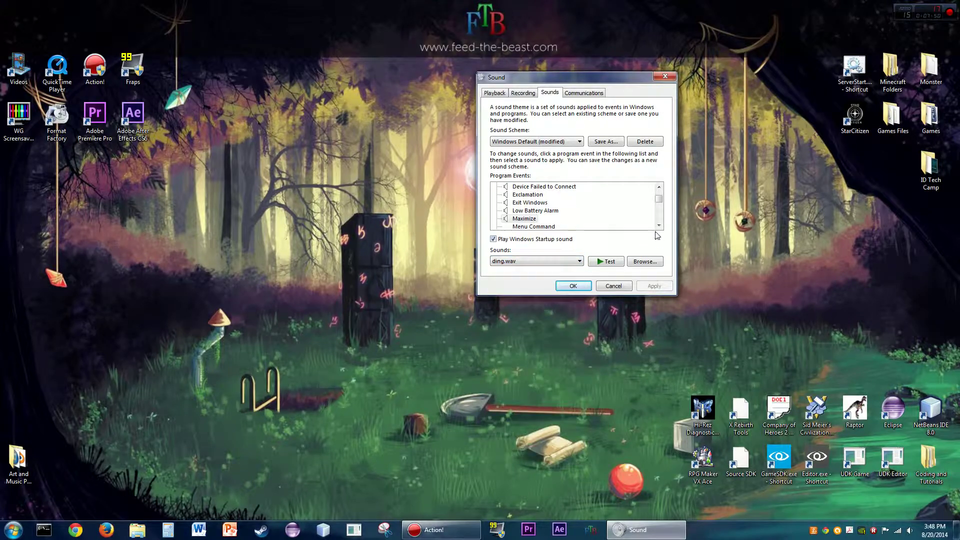
Step: Look through the program events from Maximize to the Windows Explorer group, checking the sounds of Open Program and Restore Up
click(658, 226)
click(659, 226)
click(659, 226)
click(659, 225)
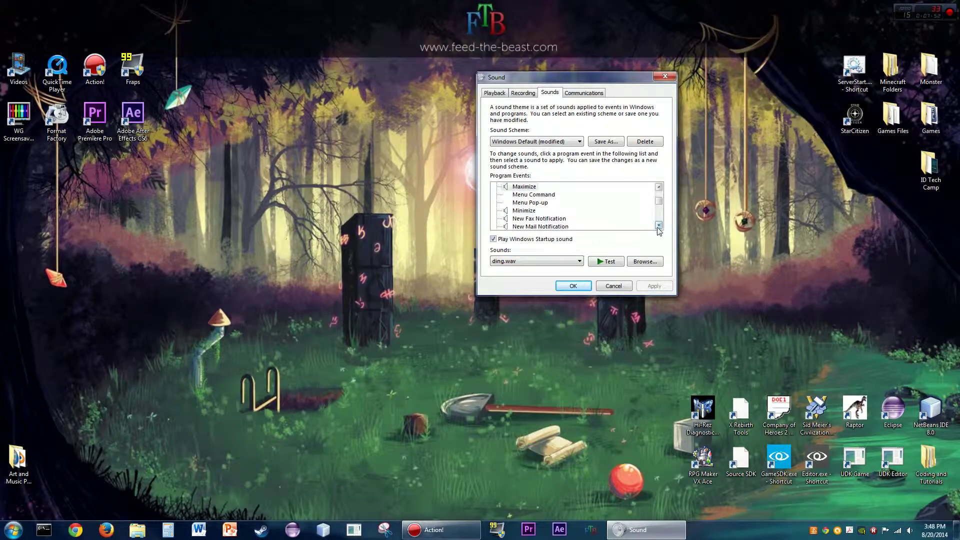
click(659, 226)
click(659, 226)
click(659, 225)
click(659, 225)
click(524, 203)
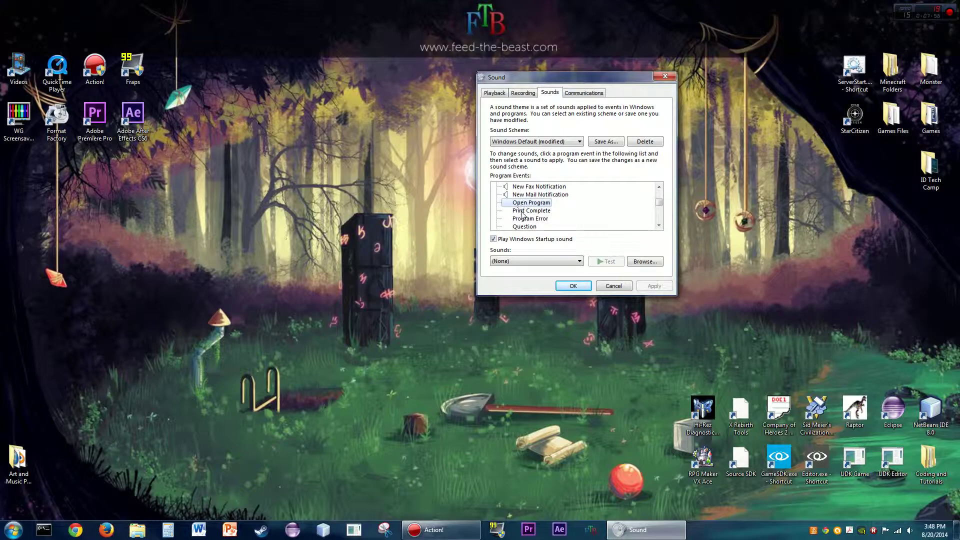
click(531, 219)
click(659, 226)
click(658, 225)
click(659, 225)
click(659, 226)
click(659, 226)
click(658, 226)
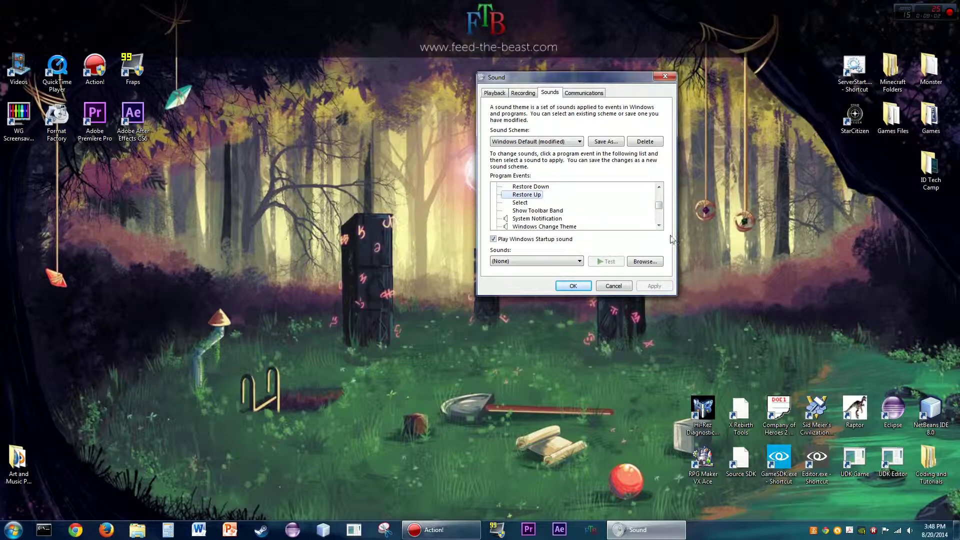
click(658, 225)
click(659, 226)
click(658, 225)
click(658, 226)
click(659, 226)
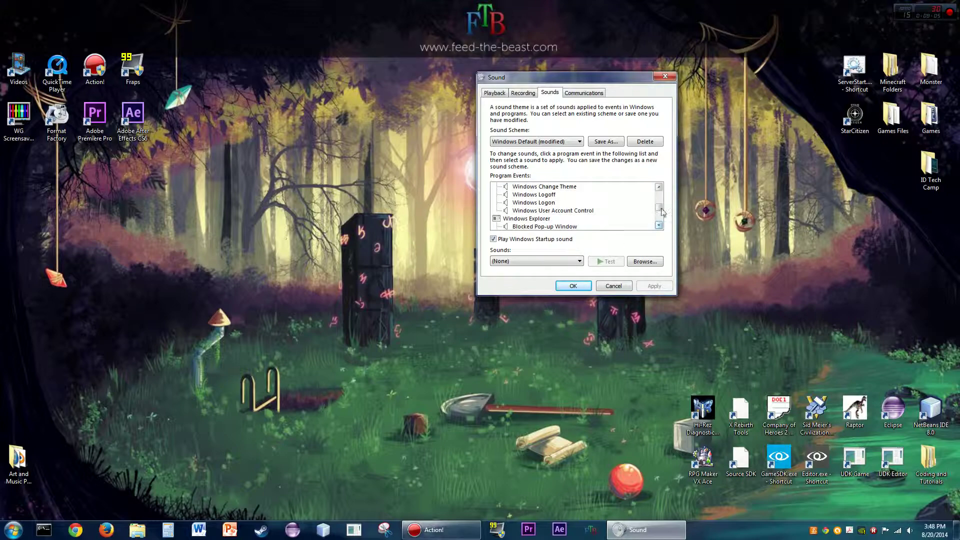
Step: Check the sound assigned to Windows Logon and test the Windows Logoff sound
click(659, 187)
click(659, 187)
click(534, 218)
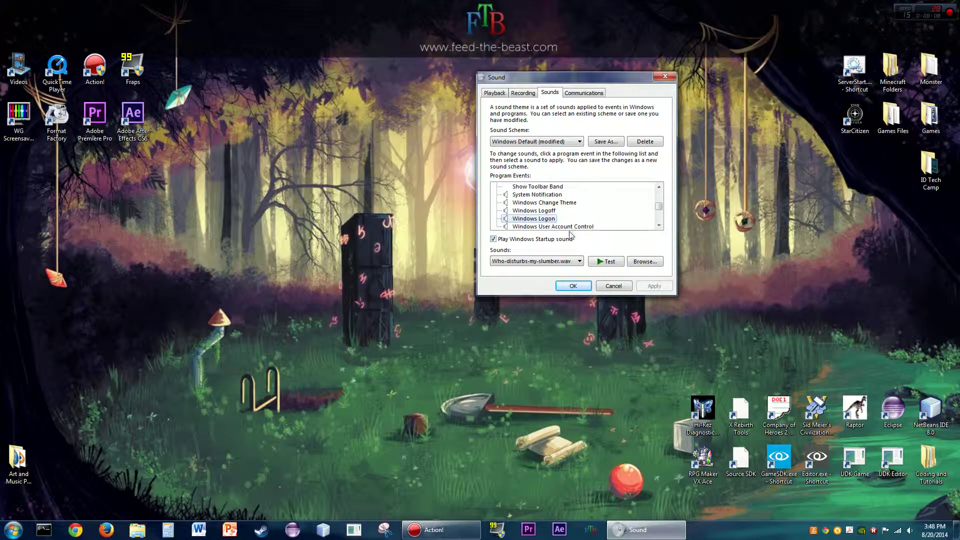
click(545, 211)
click(605, 261)
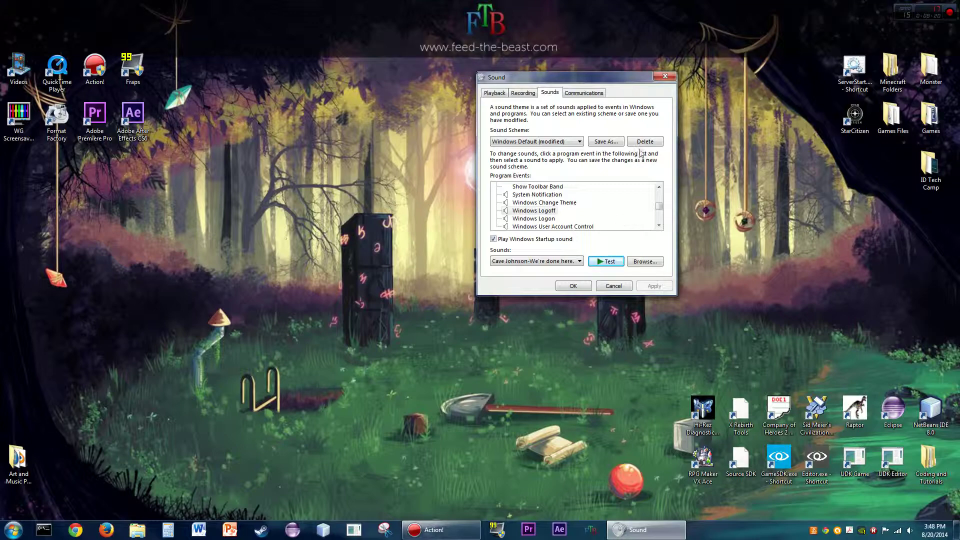
Step: Test the sounds assigned to the Device Connect and Device Disconnect events
click(659, 187)
click(659, 187)
click(659, 187)
click(659, 187)
click(659, 187)
click(660, 187)
click(659, 187)
click(659, 187)
click(659, 187)
click(659, 187)
click(659, 187)
click(659, 187)
click(659, 188)
click(659, 187)
click(659, 187)
click(660, 187)
click(659, 187)
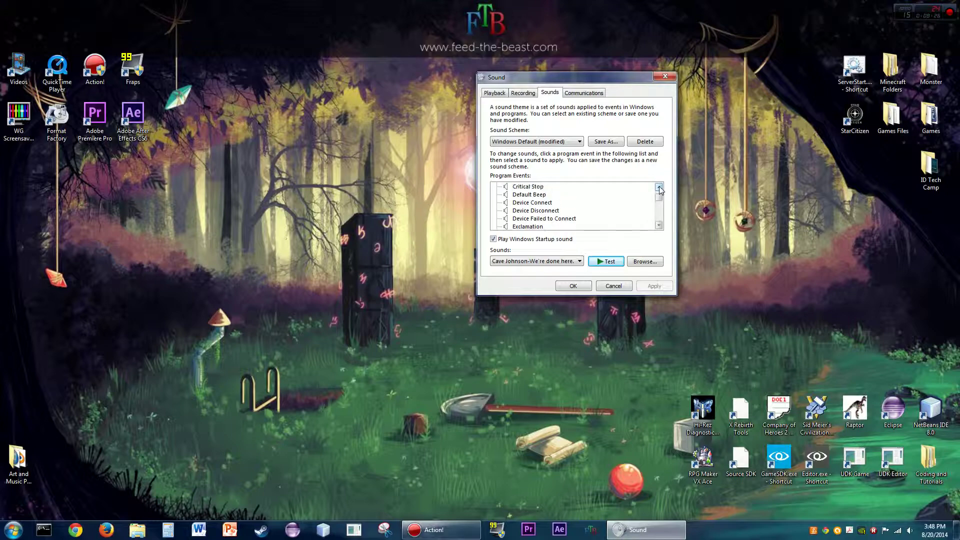
click(538, 203)
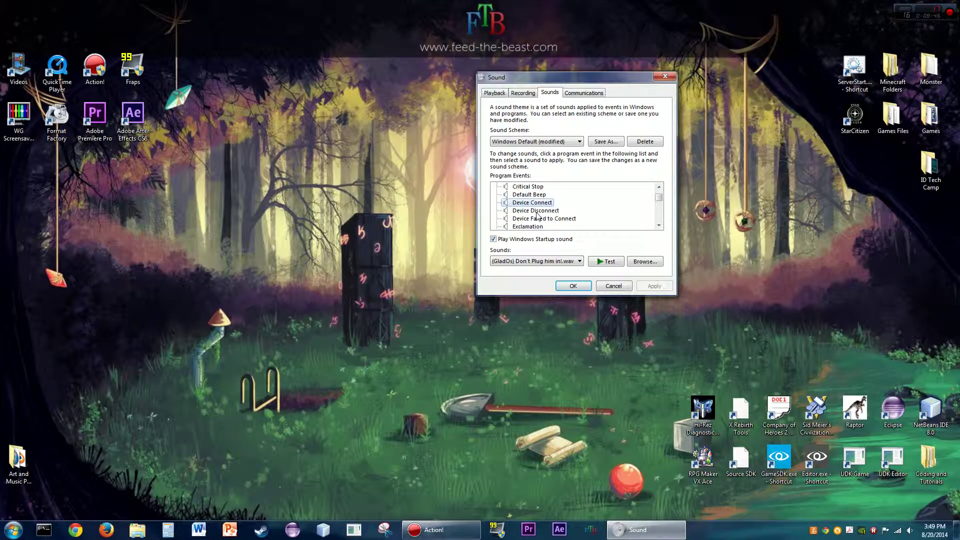
click(593, 265)
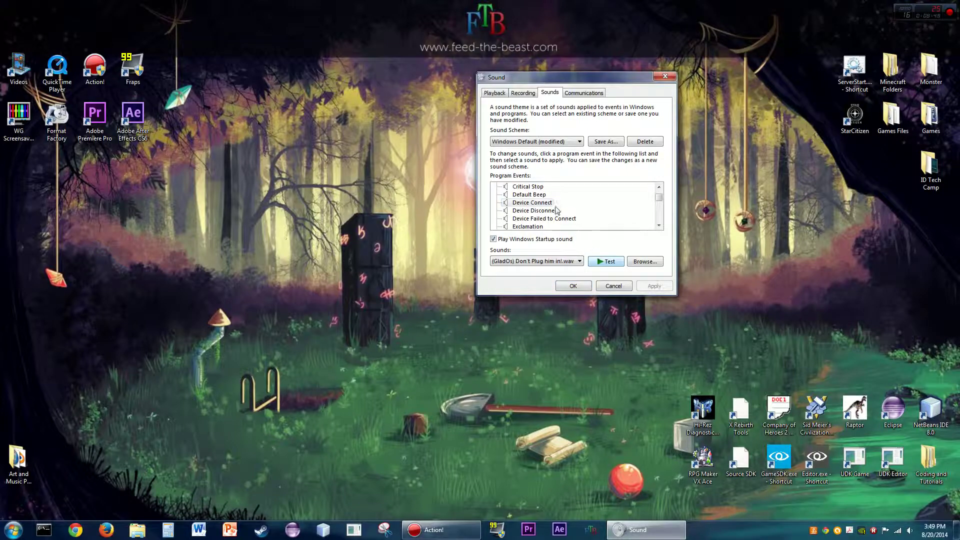
key(Down)
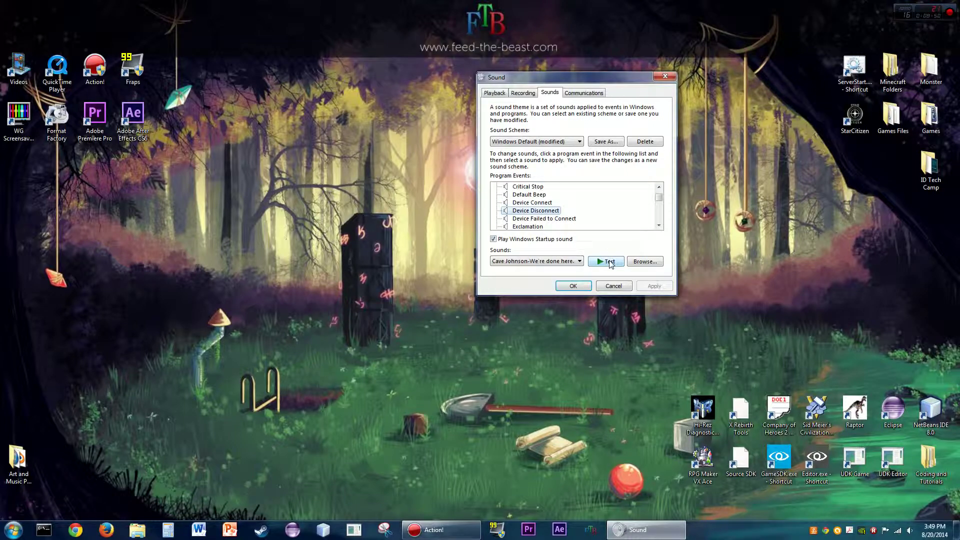
click(604, 259)
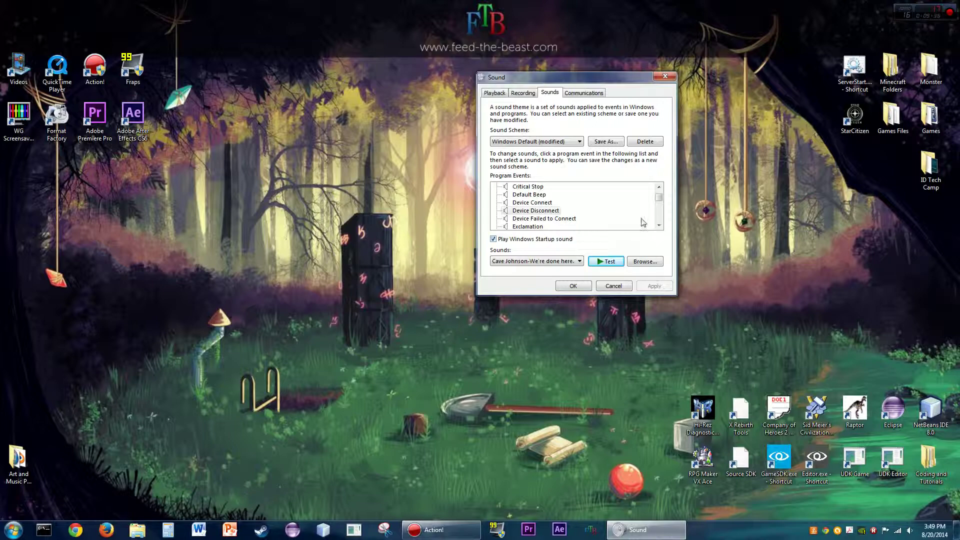
Step: Test the sound assigned to the Windows Logon event
click(659, 226)
click(660, 225)
click(659, 225)
click(659, 225)
click(659, 225)
click(659, 226)
click(659, 225)
click(659, 225)
click(659, 226)
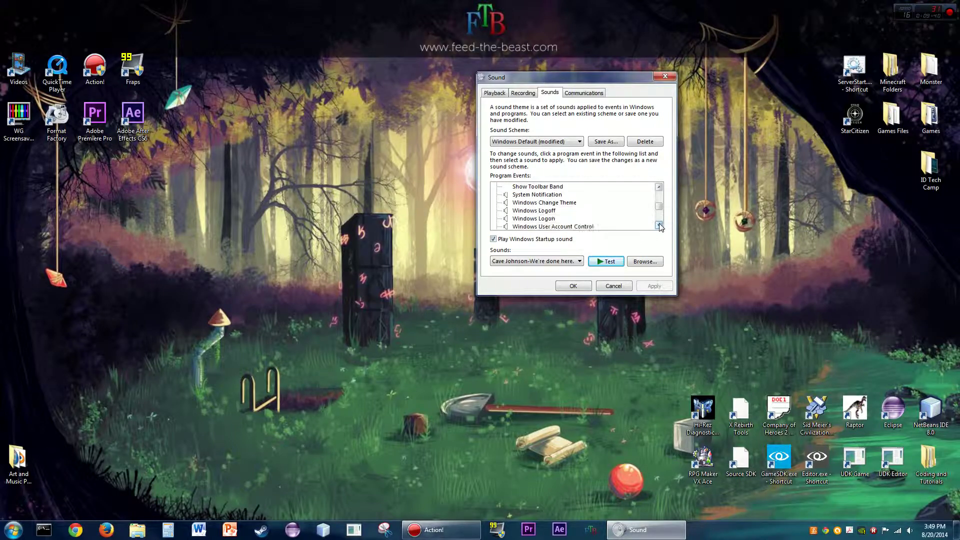
click(534, 218)
click(609, 264)
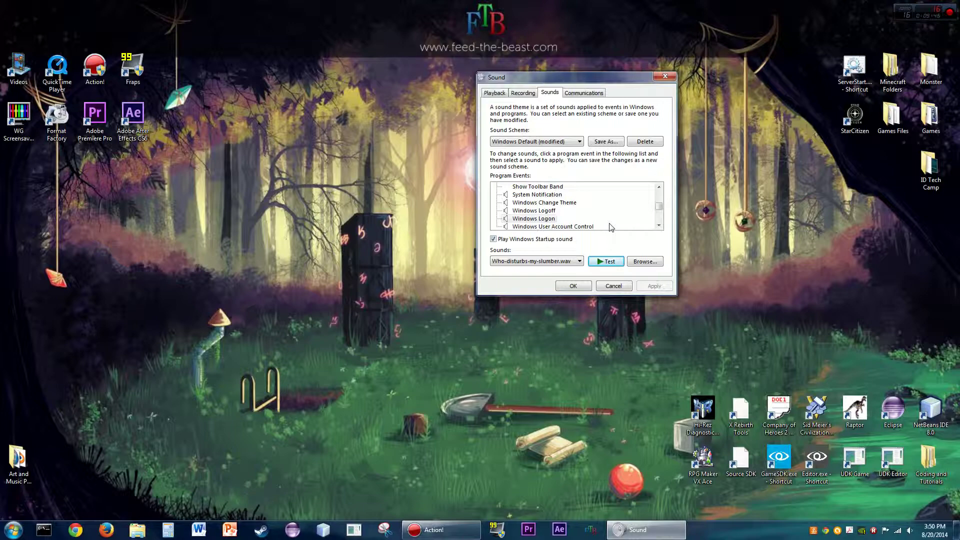
Step: Open the Volume Mixer and lower the System Sounds volume to near its minimum
click(909, 532)
click(911, 515)
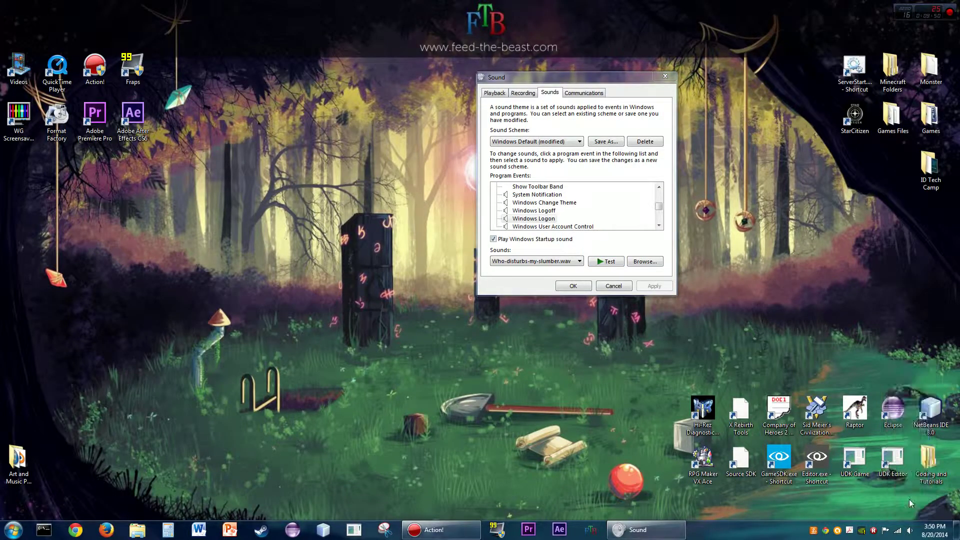
drag(802, 466, 803, 475)
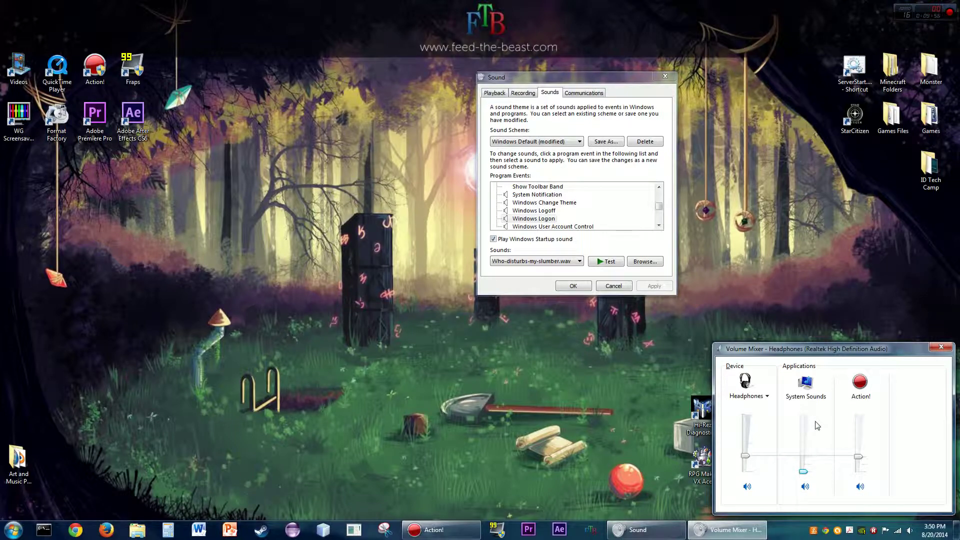
Step: Disable the Windows startup sound and enable it again
click(609, 240)
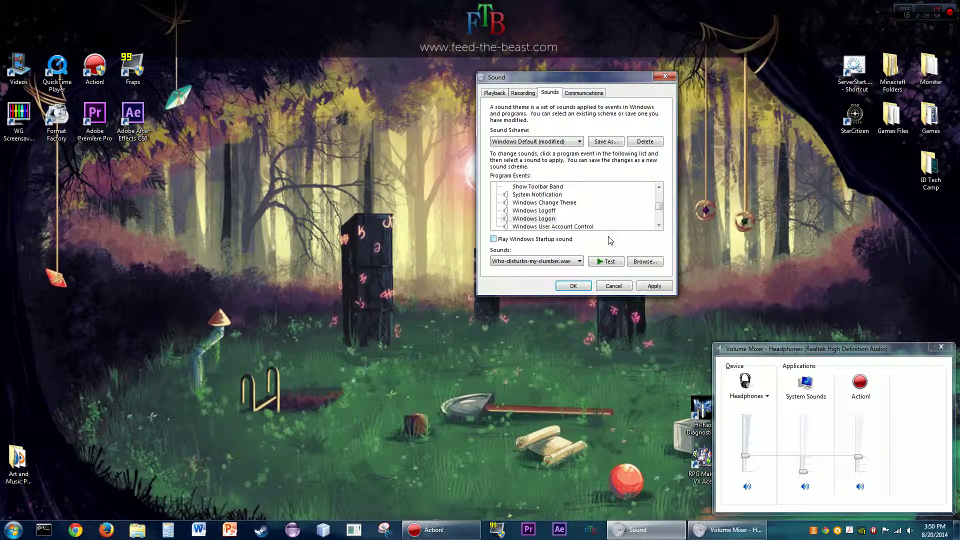
click(539, 241)
Step: Look through the Windows program events up and down the list to review which ones can have sounds
click(659, 187)
click(659, 187)
click(659, 187)
click(659, 187)
click(659, 187)
click(659, 187)
click(659, 187)
click(659, 187)
click(660, 187)
click(659, 187)
click(659, 187)
click(659, 187)
click(659, 187)
click(659, 225)
click(659, 225)
click(659, 226)
double_click(659, 225)
click(659, 225)
click(660, 225)
click(659, 225)
click(660, 225)
click(659, 225)
click(659, 225)
click(659, 225)
click(659, 225)
click(659, 225)
click(659, 225)
click(659, 225)
click(659, 225)
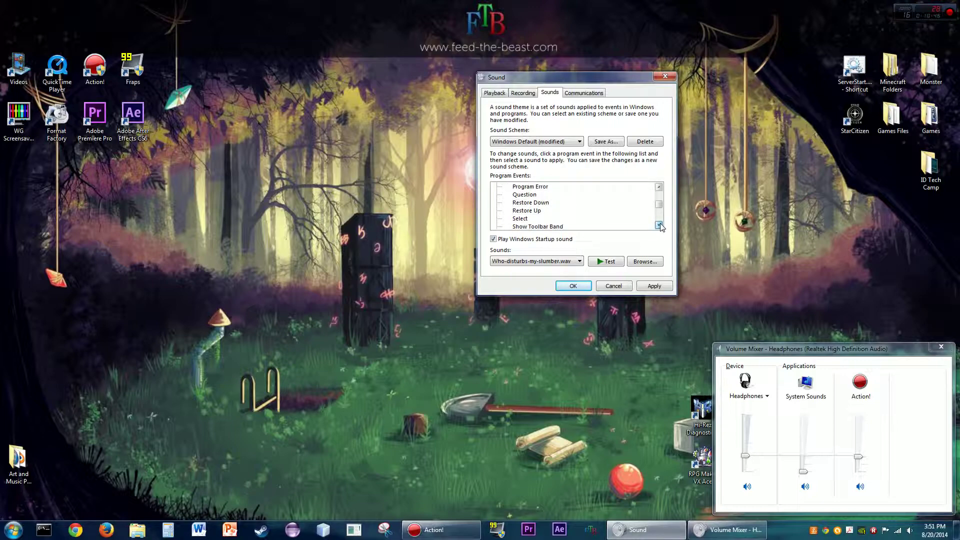
click(659, 225)
click(659, 225)
click(659, 225)
click(659, 225)
click(659, 225)
click(659, 225)
Step: Check an event higher in the program events list and return to Windows Logoff to view its assigned sound
double_click(659, 188)
click(659, 189)
double_click(659, 188)
double_click(659, 188)
click(659, 188)
double_click(659, 188)
click(659, 188)
double_click(660, 188)
double_click(659, 188)
double_click(660, 188)
click(530, 211)
double_click(659, 226)
double_click(659, 226)
double_click(659, 226)
double_click(659, 225)
double_click(659, 226)
double_click(659, 225)
click(534, 195)
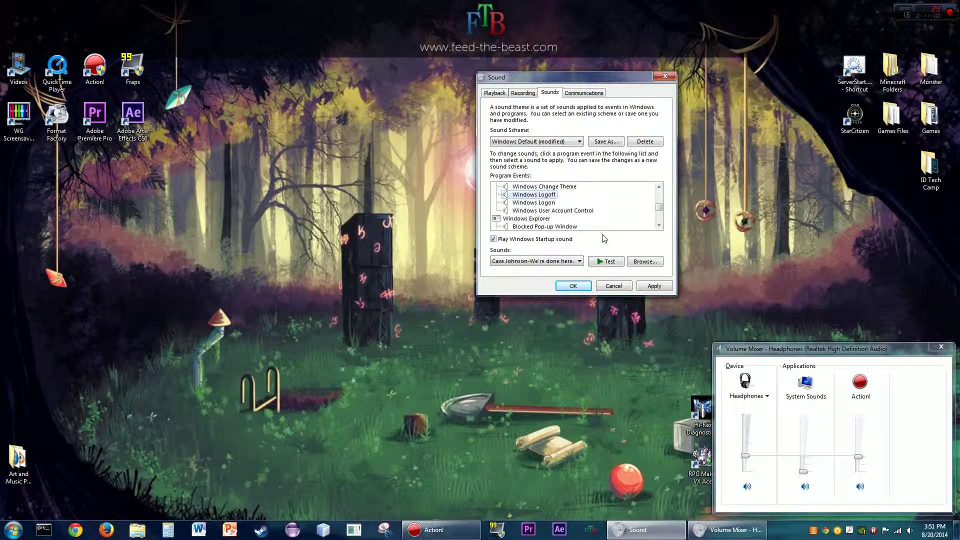